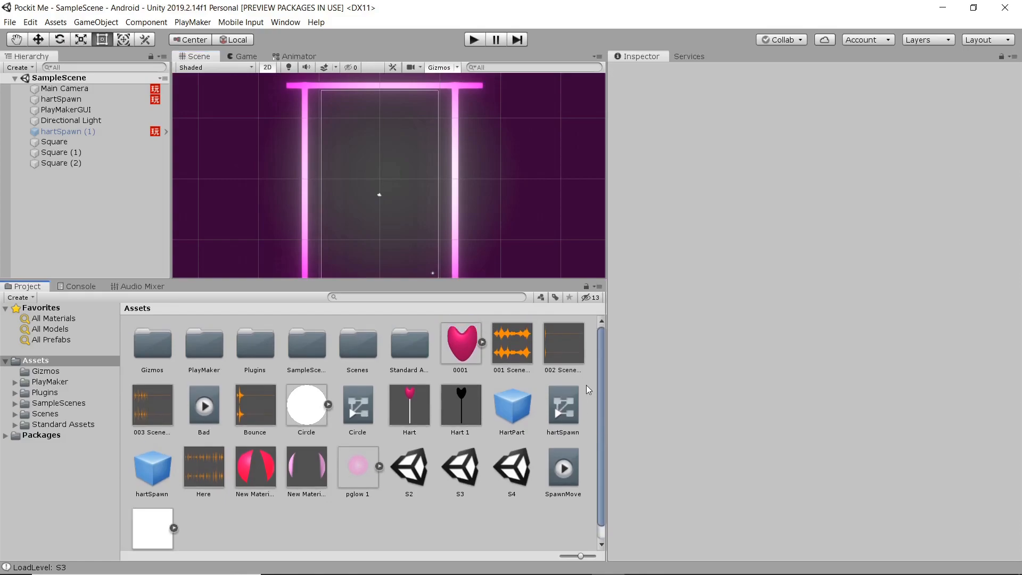
Play-test SampleScene by popping the pink heart balloons and touching the black ones.
{"action": "left_click", "coordinate": [78, 140]}
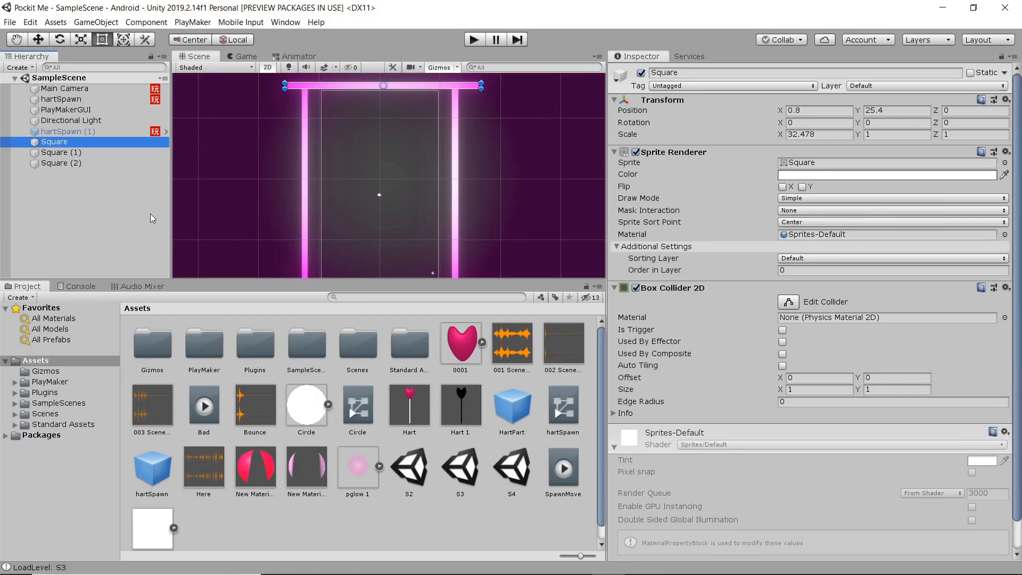
{"action": "left_click", "coordinate": [473, 41]}
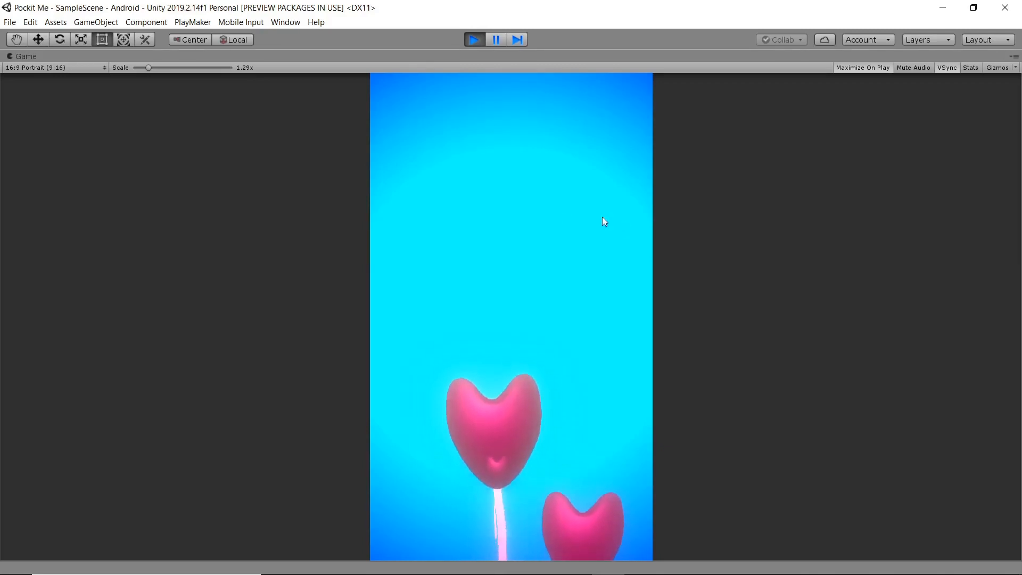
{"action": "left_click", "coordinate": [524, 254]}
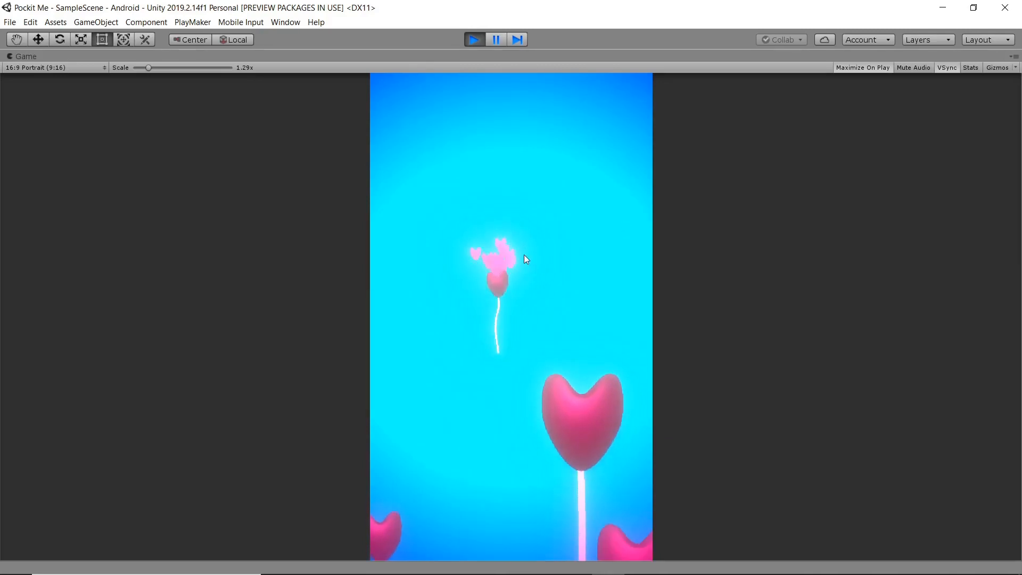
{"action": "left_click", "coordinate": [591, 234]}
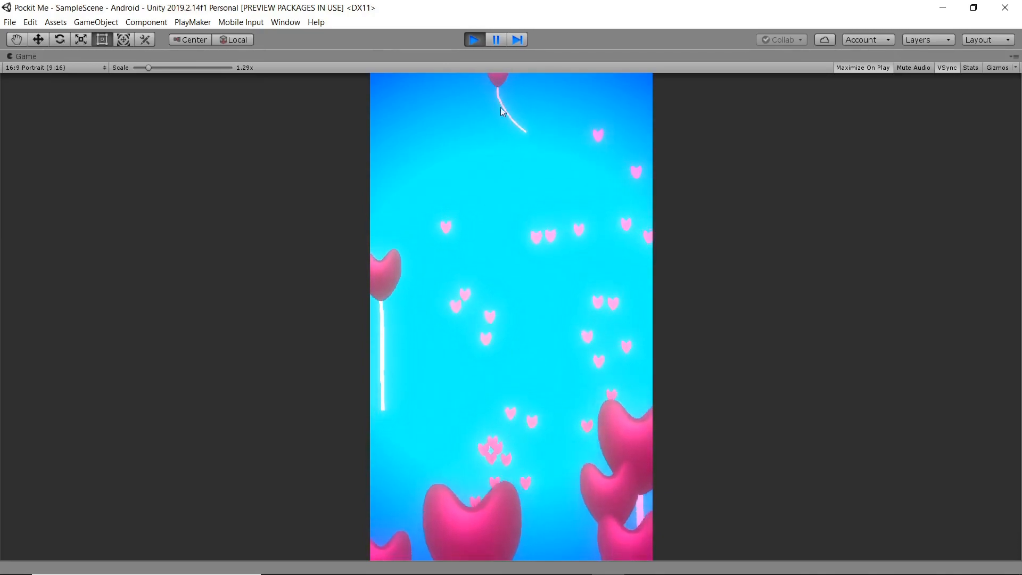
{"action": "left_click", "coordinate": [497, 83]}
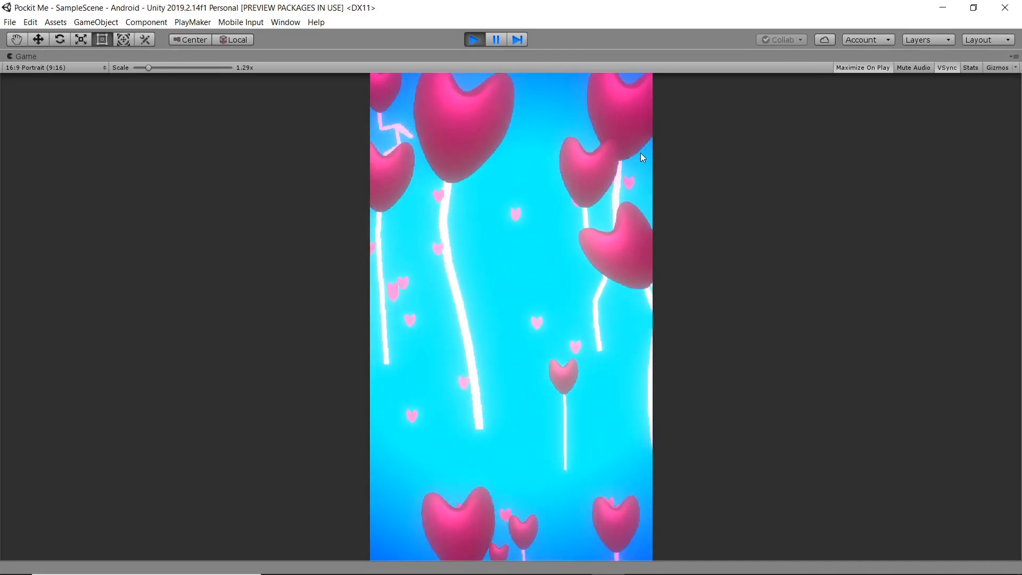
{"action": "left_click", "coordinate": [456, 134]}
{"action": "left_click", "coordinate": [605, 111]}
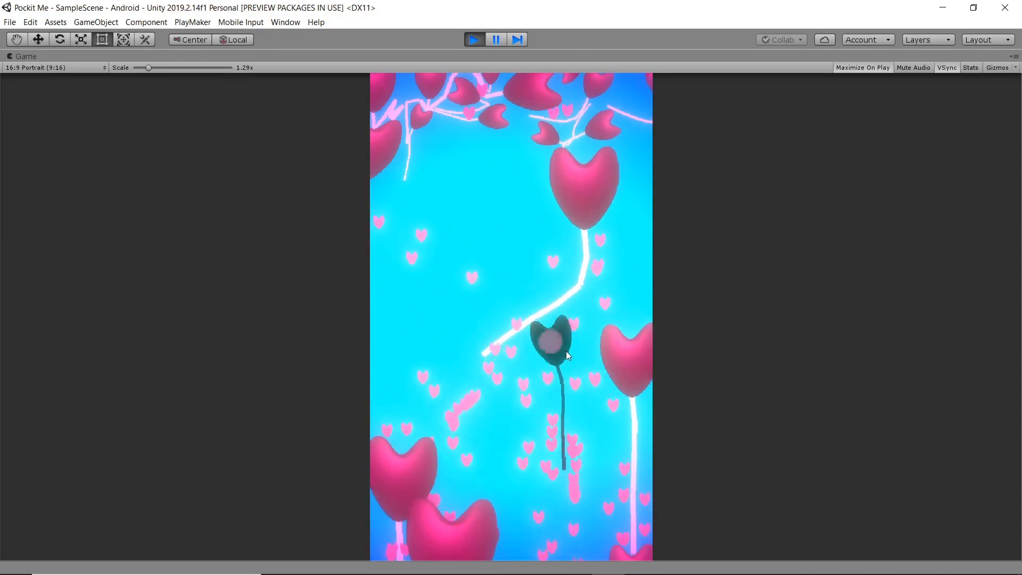
{"action": "left_click", "coordinate": [559, 348]}
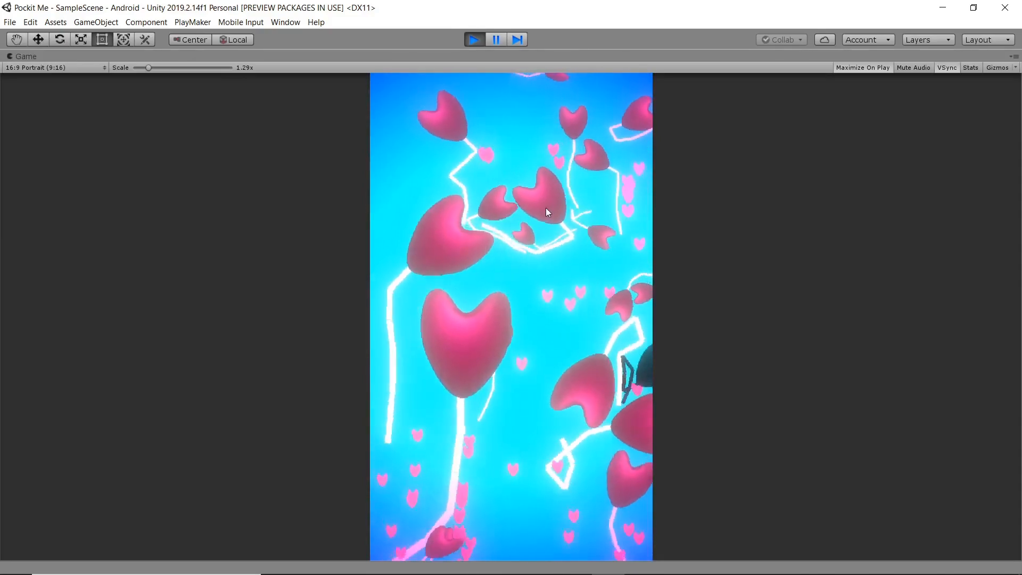
{"action": "left_click", "coordinate": [608, 347]}
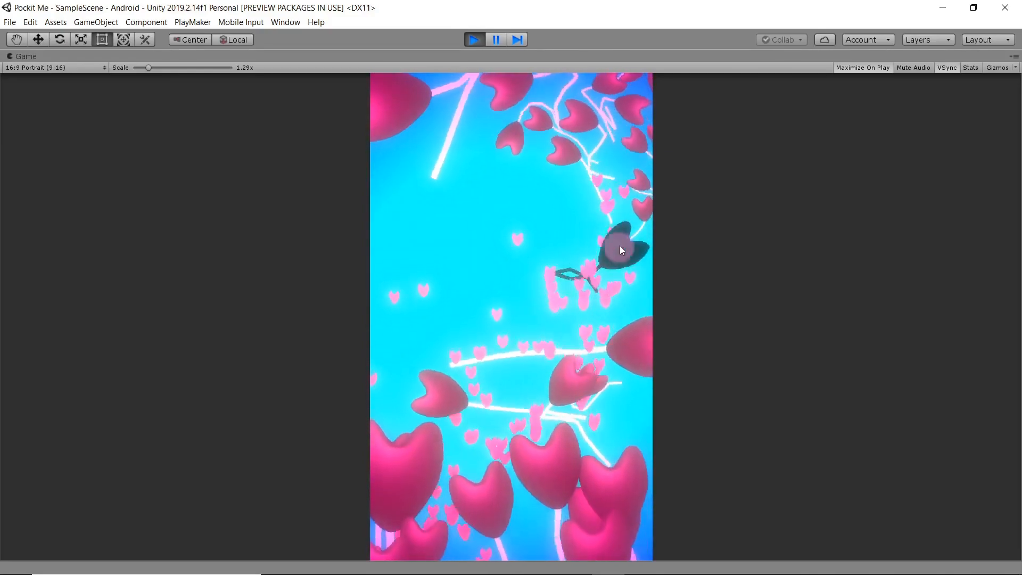
{"action": "left_click", "coordinate": [619, 246]}
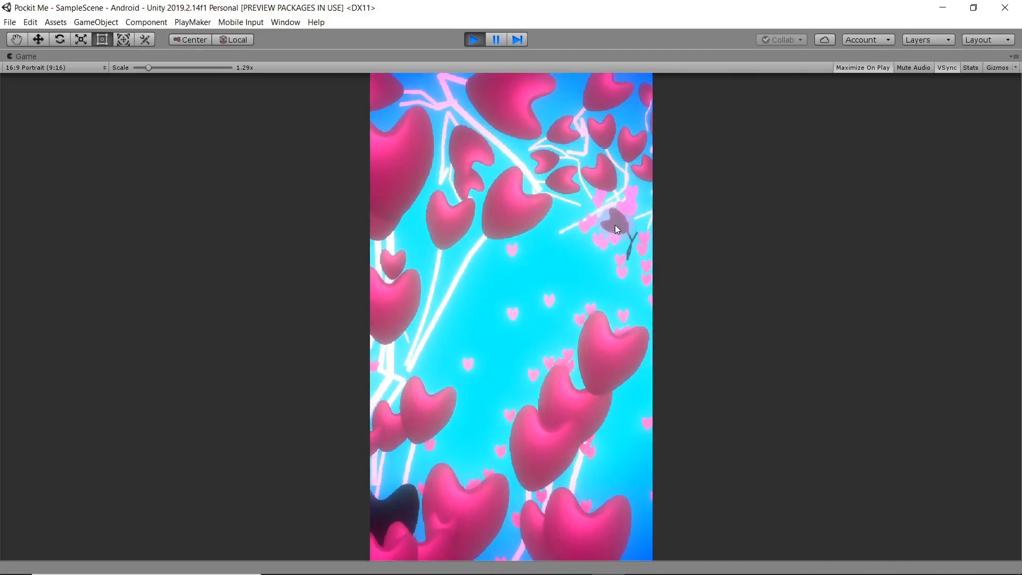
{"action": "left_click", "coordinate": [408, 433]}
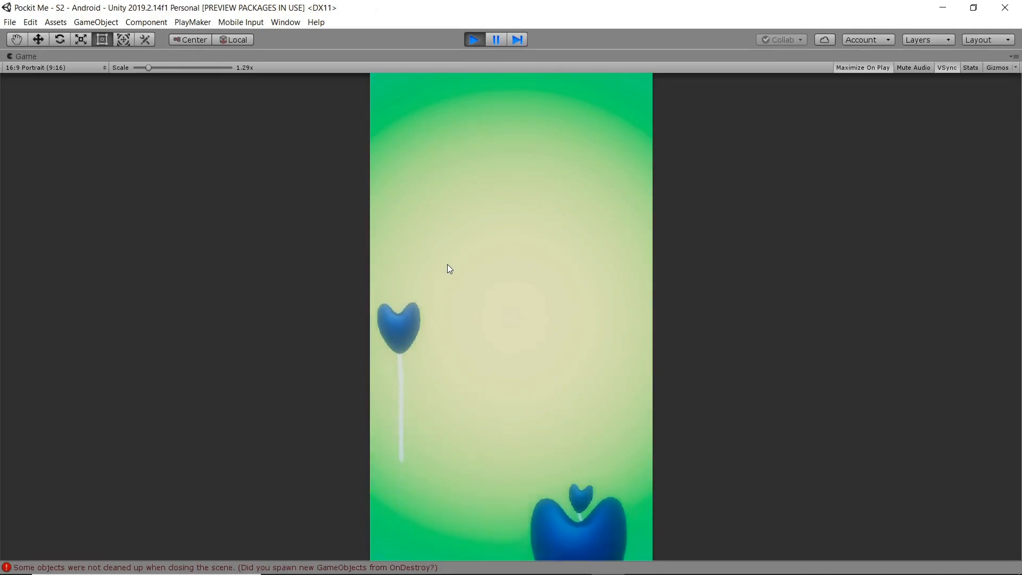
Play-test scene S2 by popping blue heart balloons, and stop the game.
{"action": "left_click", "coordinate": [573, 281]}
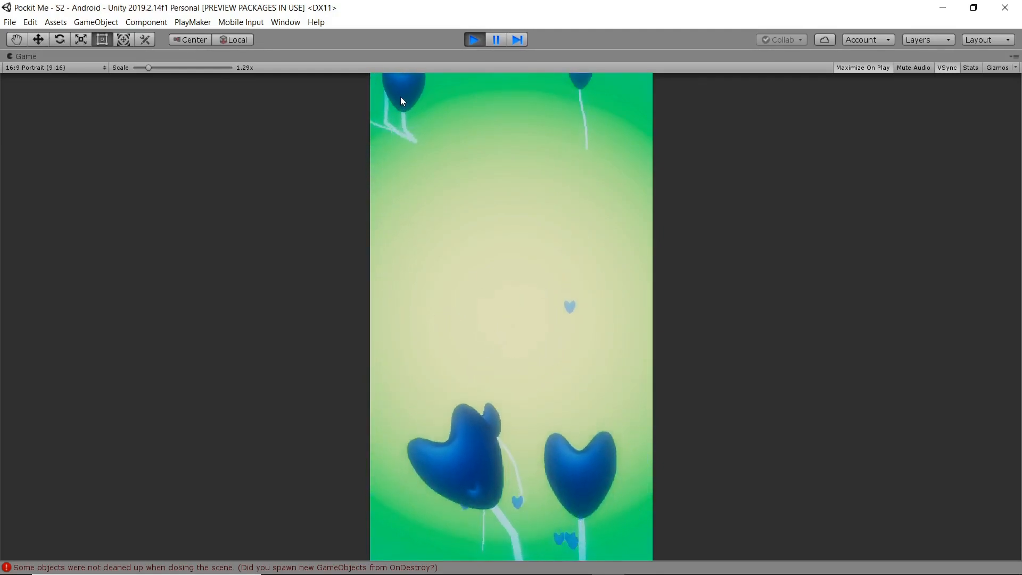
{"action": "left_click", "coordinate": [406, 97]}
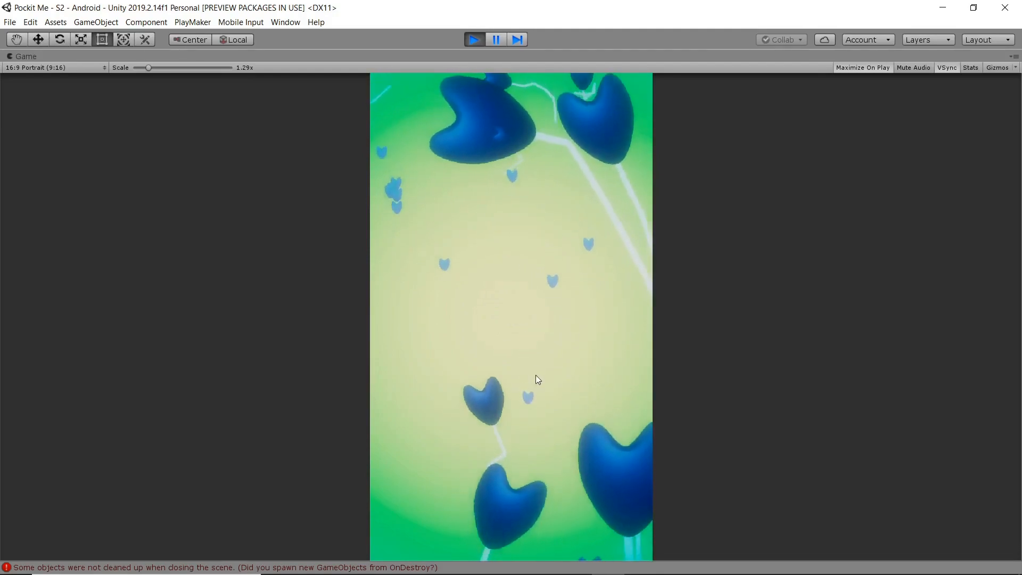
{"action": "left_click", "coordinate": [468, 37]}
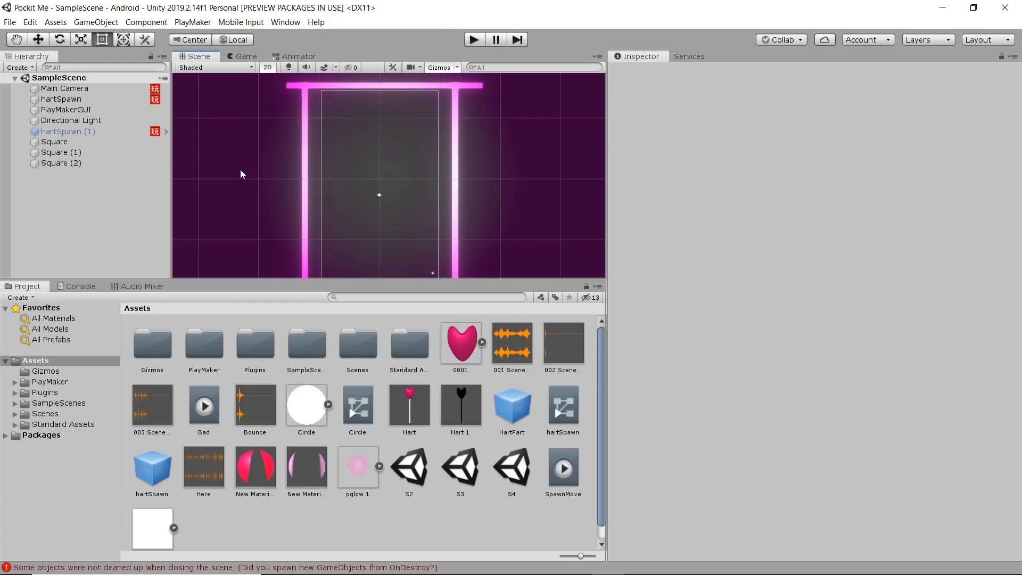
Inspect the components of the hartSpawn object in SampleScene.
{"action": "scroll", "coordinate": [261, 187], "scroll_direction": "down", "scroll_amount": 3}
{"action": "middle_click_drag", "start_coordinate": [261, 213], "coordinate": [298, 198]}
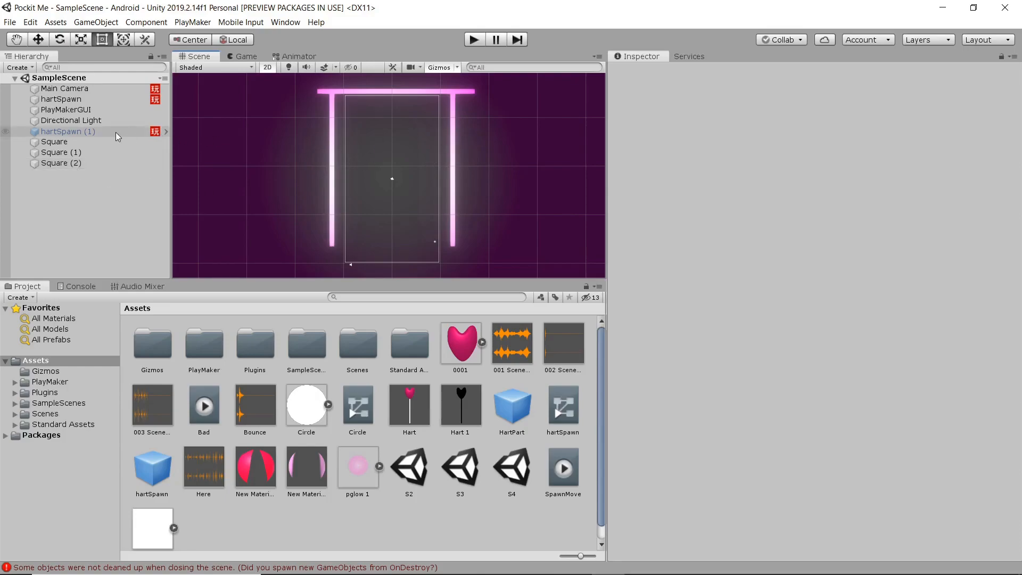
{"action": "left_click", "coordinate": [89, 99]}
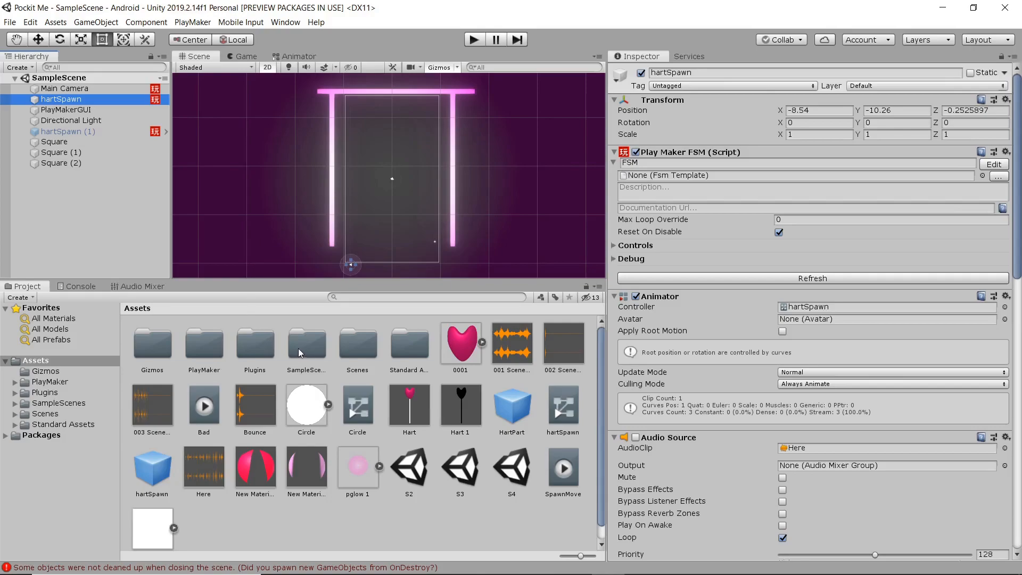
Examine the Main Camera profiles in the Scenes/SampleScene_Profiles folder, and return to the main Assets folder.
{"action": "double_click", "coordinate": [365, 350]}
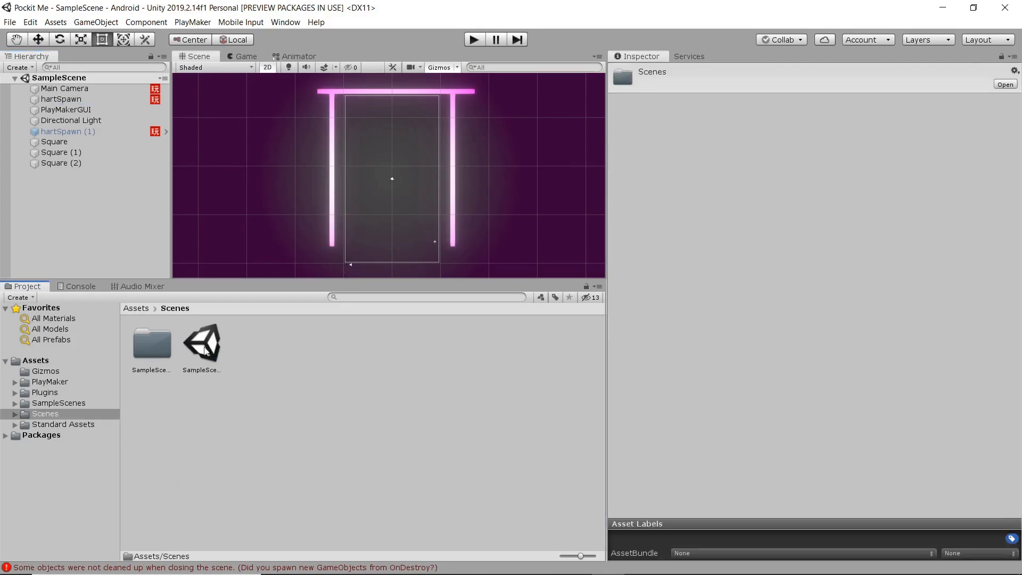
{"action": "double_click", "coordinate": [155, 347]}
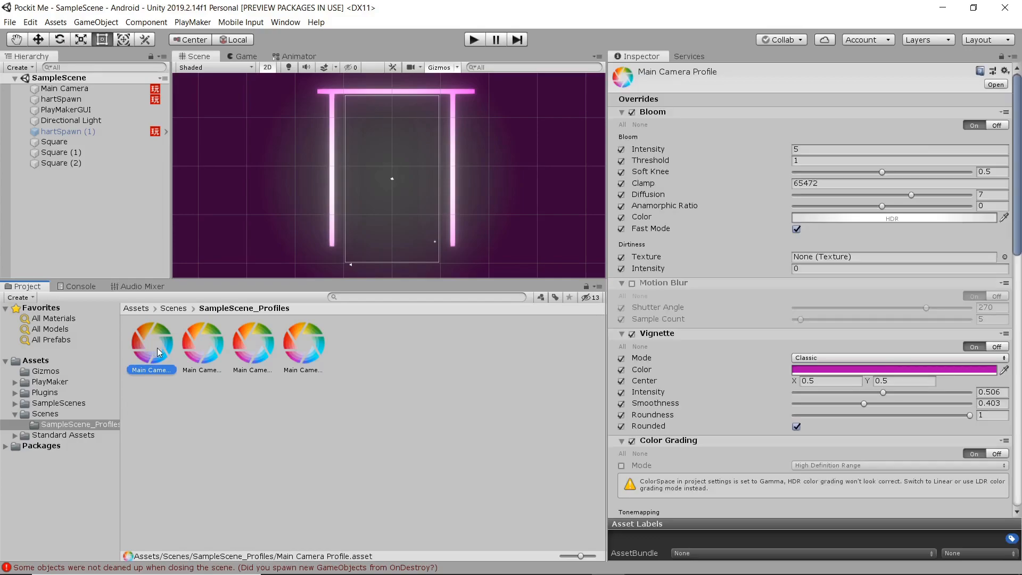
{"action": "left_click", "coordinate": [203, 352]}
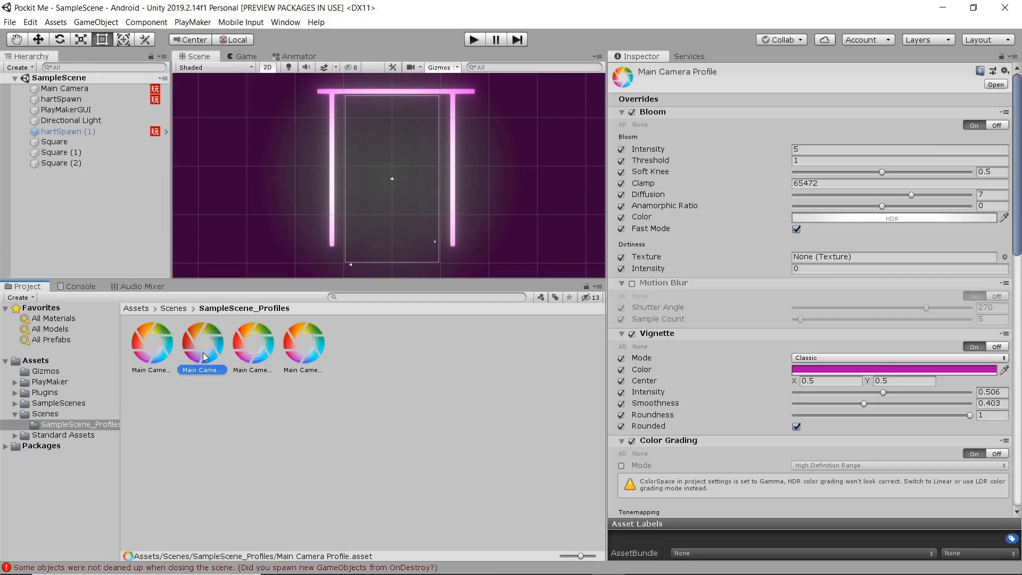
{"action": "left_click", "coordinate": [250, 353]}
{"action": "left_click", "coordinate": [304, 346]}
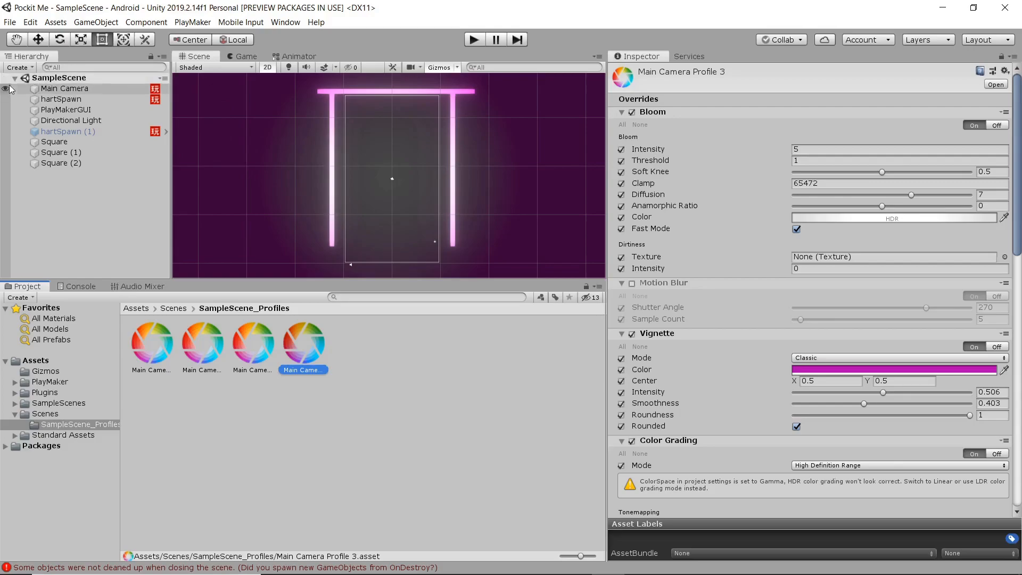
{"action": "left_click", "coordinate": [136, 308]}
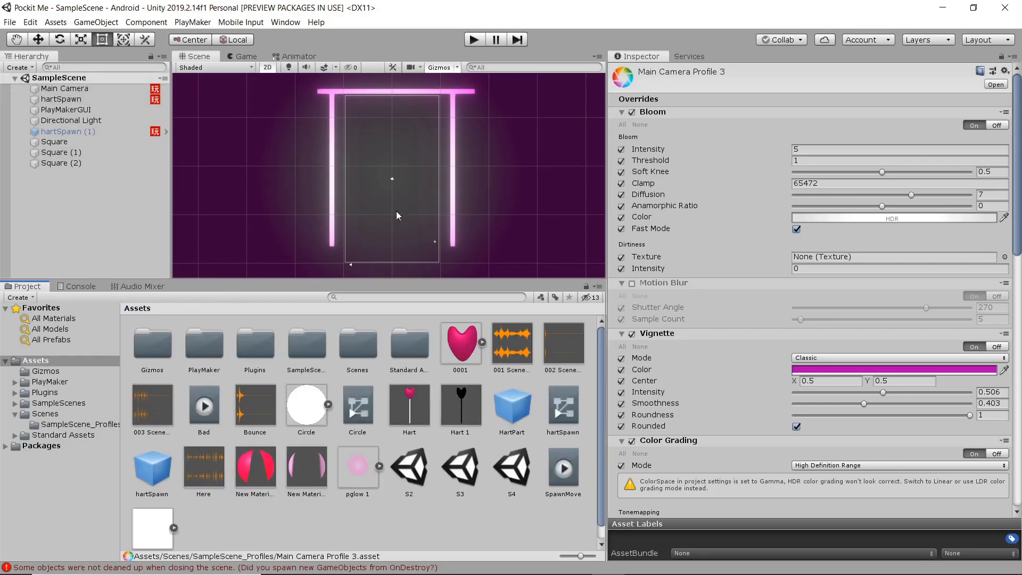
Open the pink Hart prefab from the Assets folder for editing, with its heart shape in view.
{"action": "scroll", "coordinate": [385, 194], "scroll_direction": "up", "scroll_amount": 3}
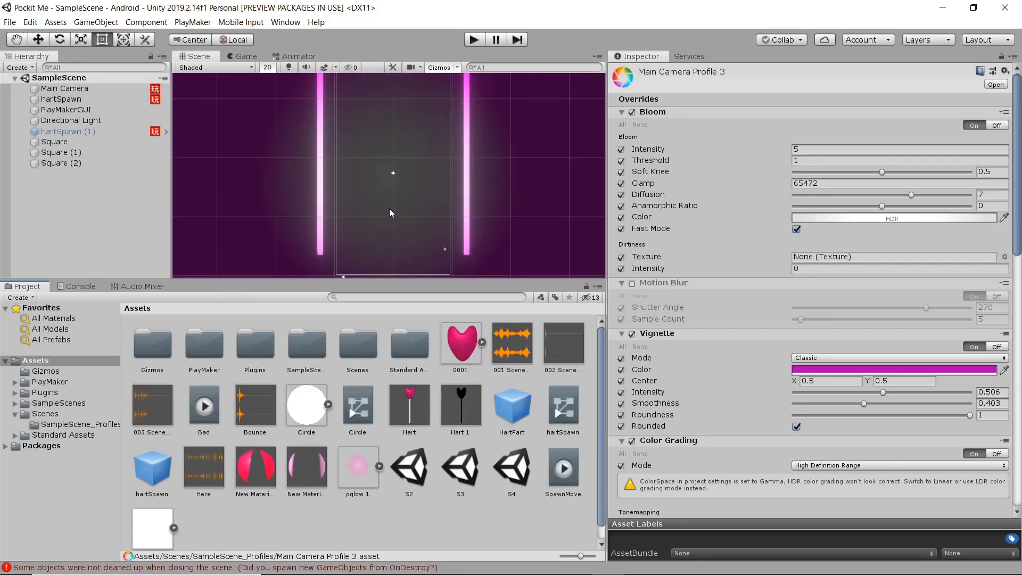
{"action": "middle_click_drag", "start_coordinate": [392, 211], "coordinate": [368, 291]}
{"action": "middle_click_drag", "start_coordinate": [354, 217], "coordinate": [351, 109]}
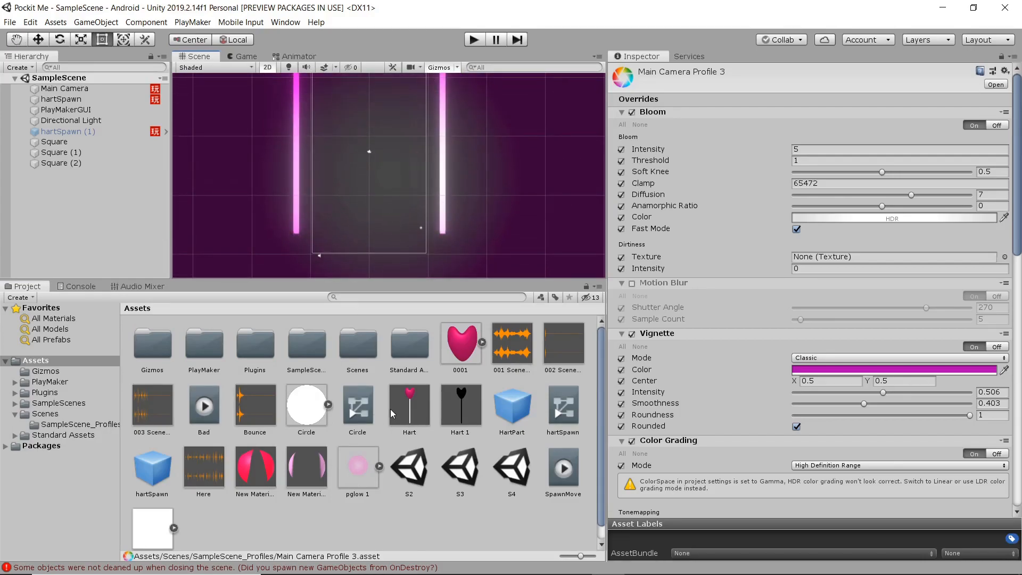
{"action": "double_click", "coordinate": [410, 399]}
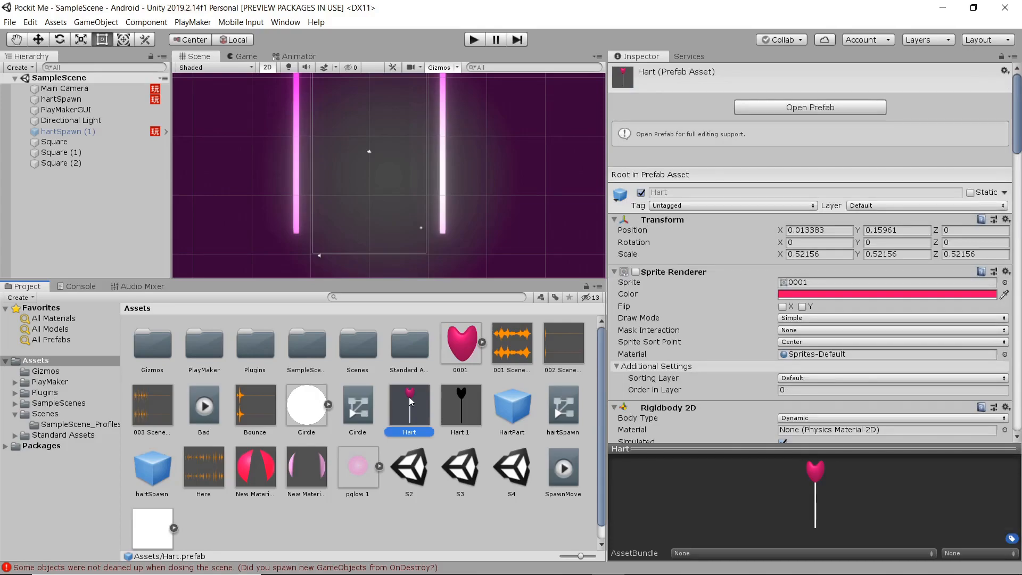
{"action": "scroll", "coordinate": [287, 207], "scroll_direction": "up", "scroll_amount": 3}
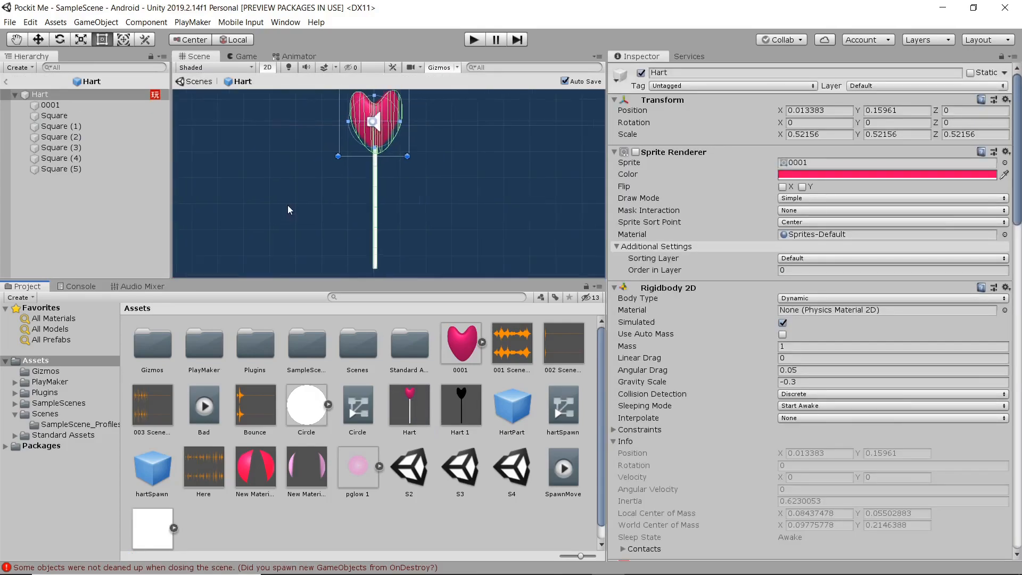
{"action": "scroll", "coordinate": [303, 192], "scroll_direction": "up", "scroll_amount": 1}
{"action": "middle_click_drag", "start_coordinate": [311, 180], "coordinate": [298, 203]}
Open the Hart prefab's FSM in the PlayMaker editor and move the editor window lower to uncover the heart.
{"action": "scroll", "coordinate": [837, 296], "scroll_direction": "down", "scroll_amount": 10}
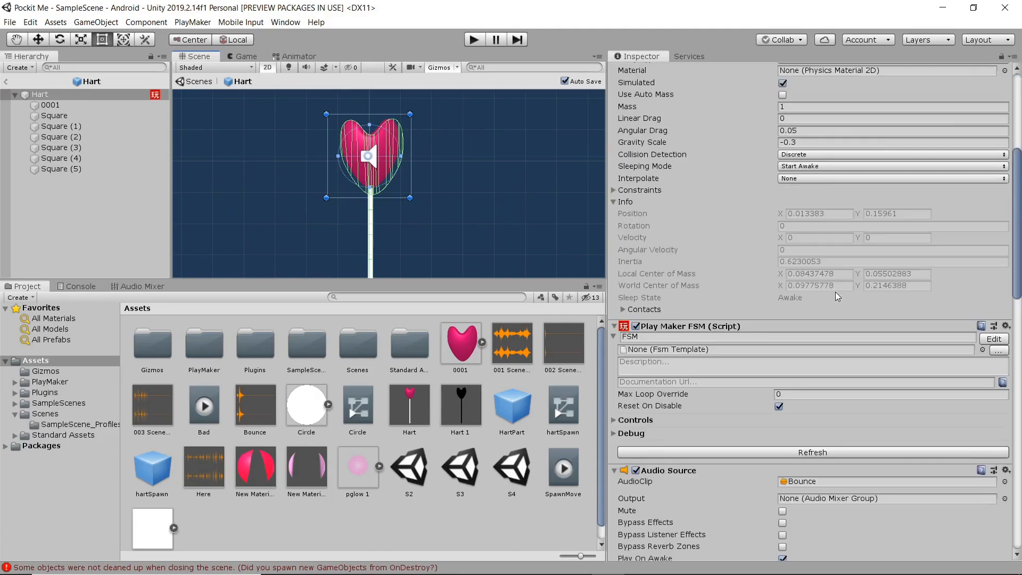
{"action": "scroll", "coordinate": [838, 296], "scroll_direction": "up", "scroll_amount": 8}
{"action": "left_click", "coordinate": [994, 339]}
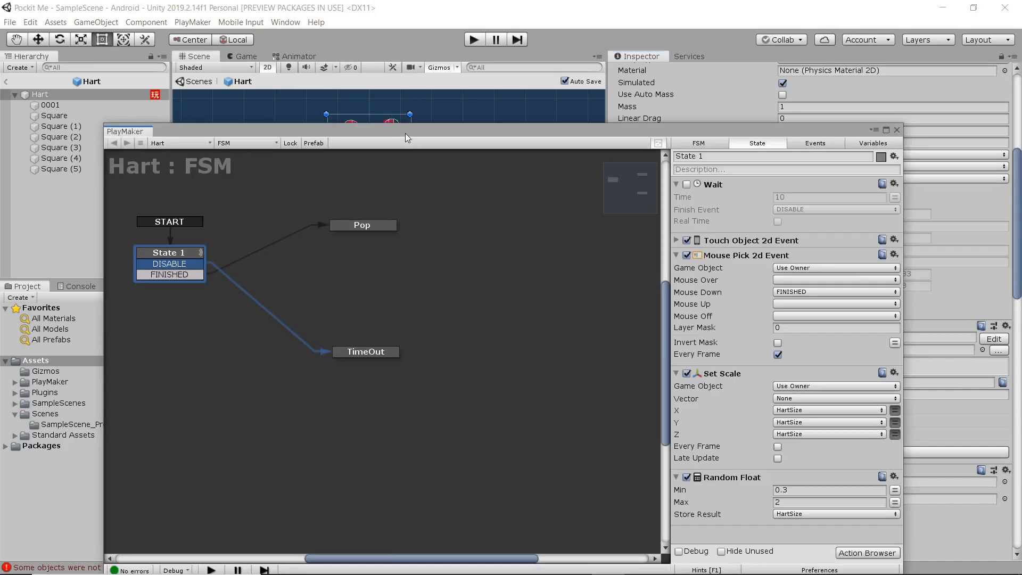
{"action": "left_click_drag", "start_coordinate": [405, 134], "coordinate": [513, 134]}
{"action": "left_click_drag", "start_coordinate": [369, 139], "coordinate": [404, 166]}
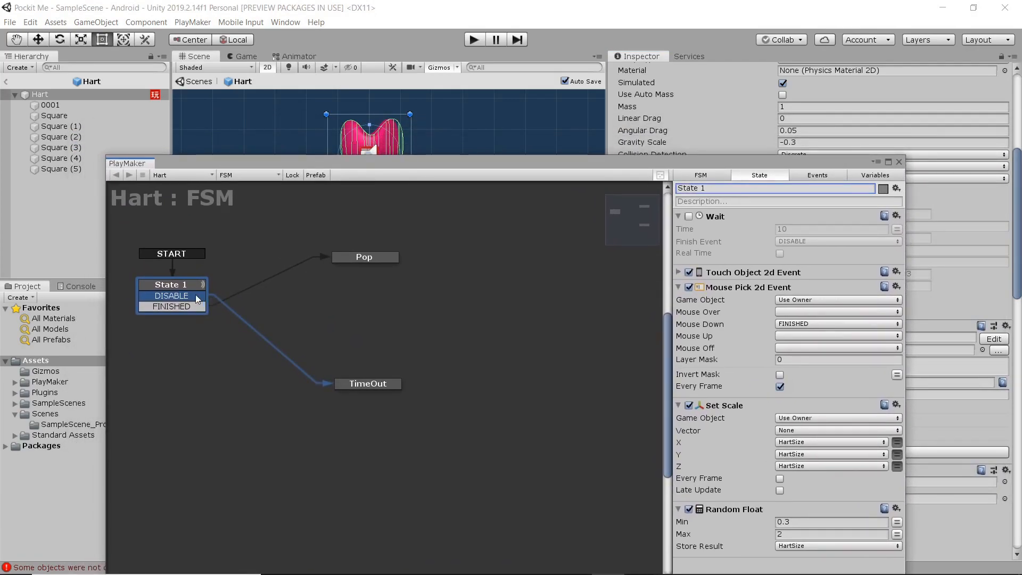
Review the actions of the Pop, State 1 and TimeOut states in the Hart FSM, and close the PlayMaker editor.
{"action": "left_click", "coordinate": [373, 256]}
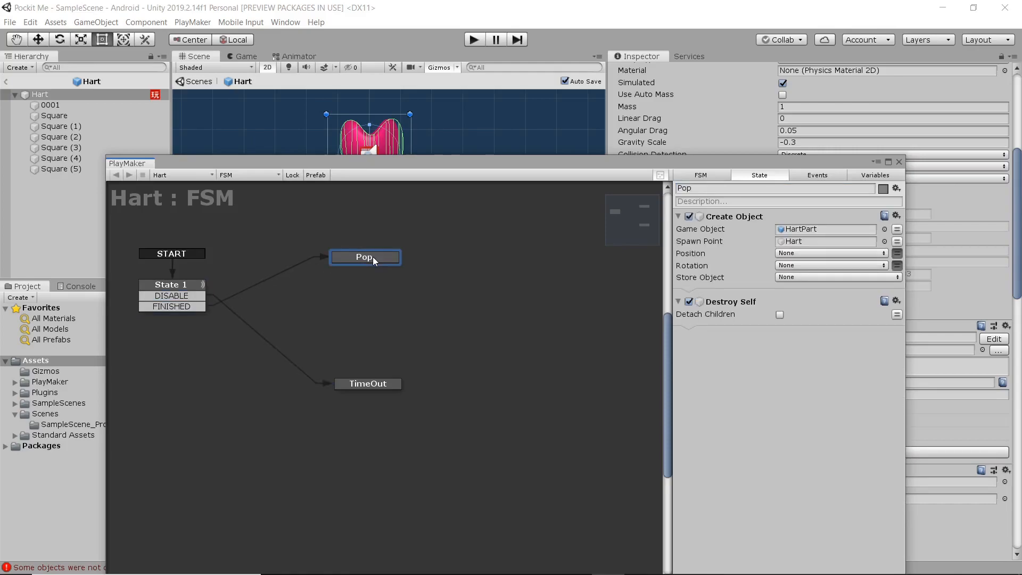
{"action": "left_click", "coordinate": [184, 301]}
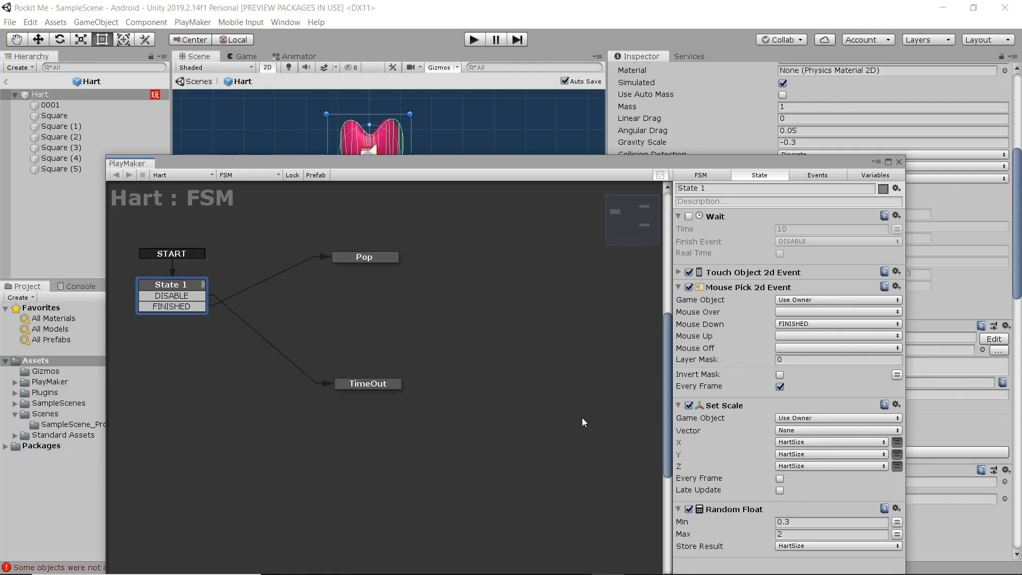
{"action": "left_click", "coordinate": [361, 258]}
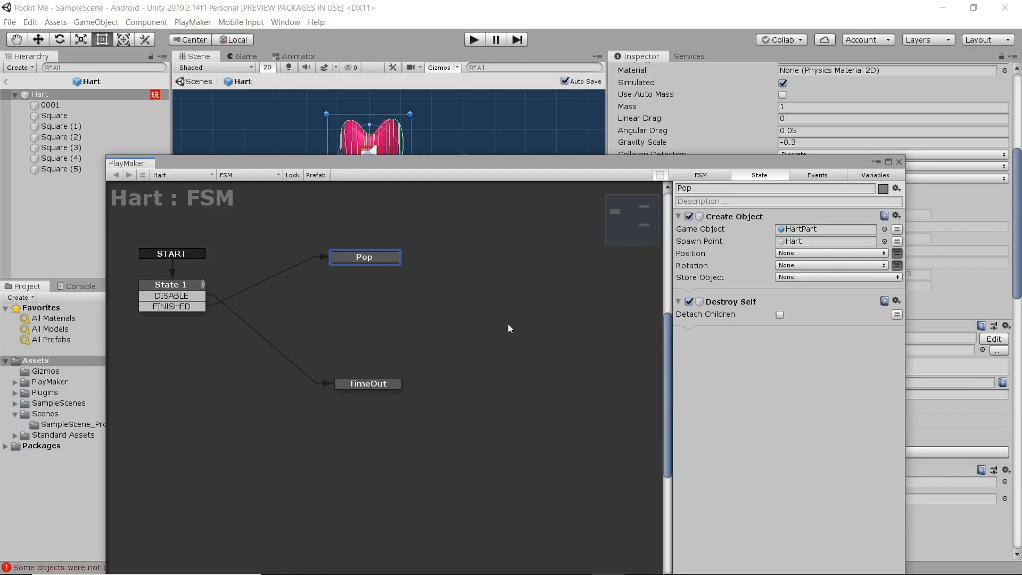
{"action": "left_click", "coordinate": [364, 385]}
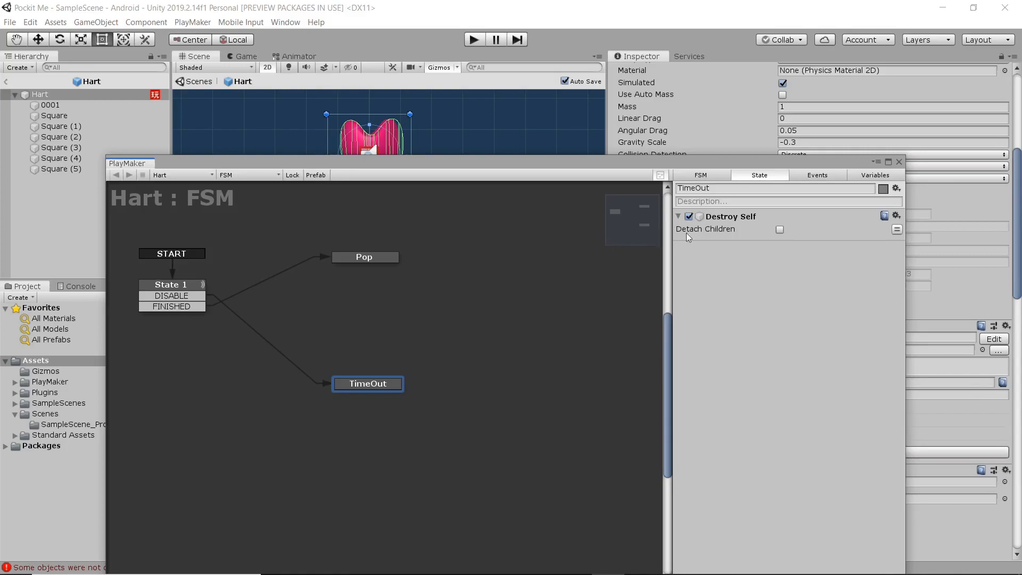
{"action": "left_click", "coordinate": [900, 161]}
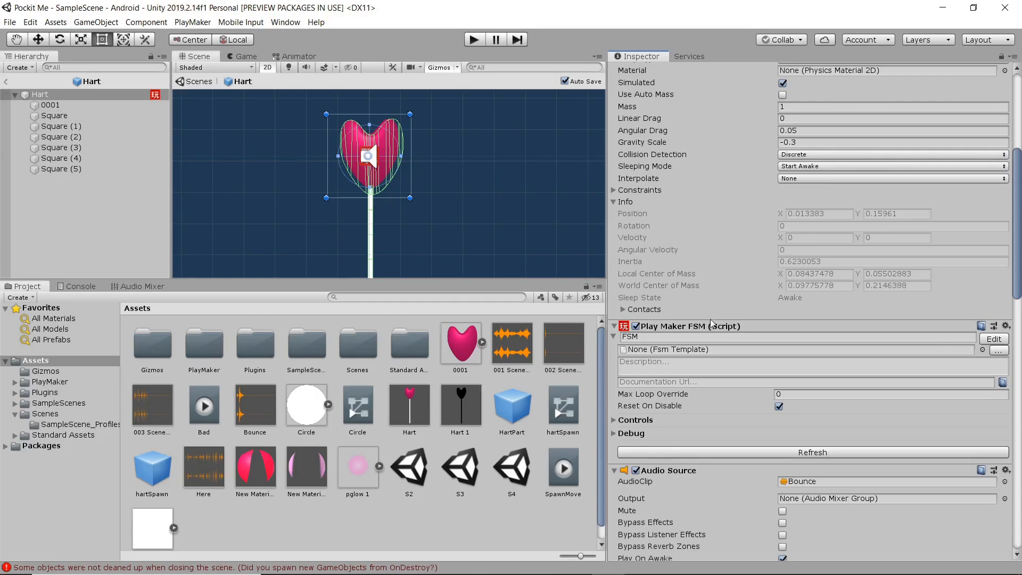
Examine the Hart prefab's components from Transform and Rigidbody 2D through to Polygon Collider 2D.
{"action": "scroll", "coordinate": [708, 316], "scroll_direction": "up", "scroll_amount": 5}
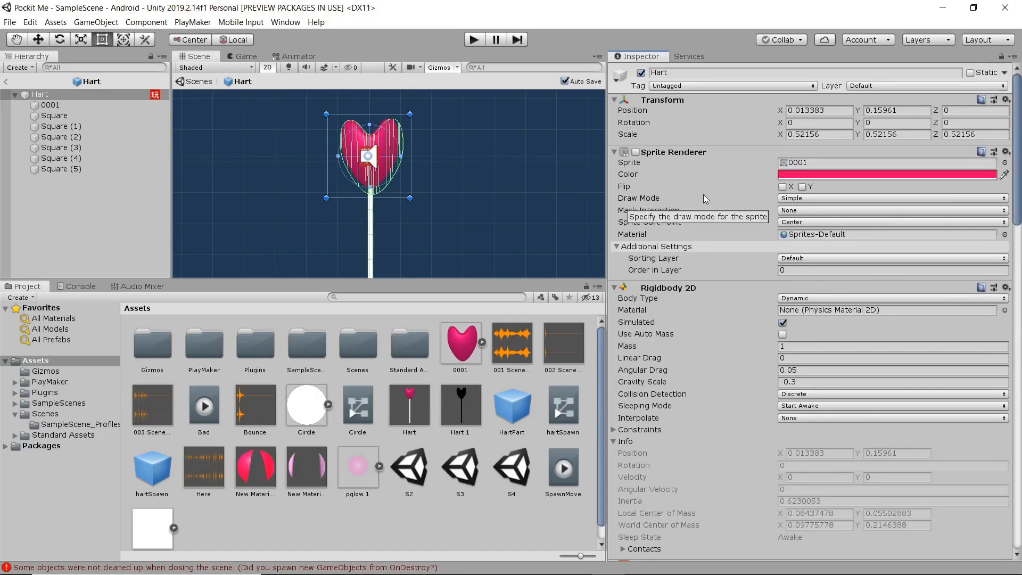
{"action": "scroll", "coordinate": [704, 194], "scroll_direction": "down", "scroll_amount": 10}
{"action": "scroll", "coordinate": [695, 251], "scroll_direction": "down", "scroll_amount": 10}
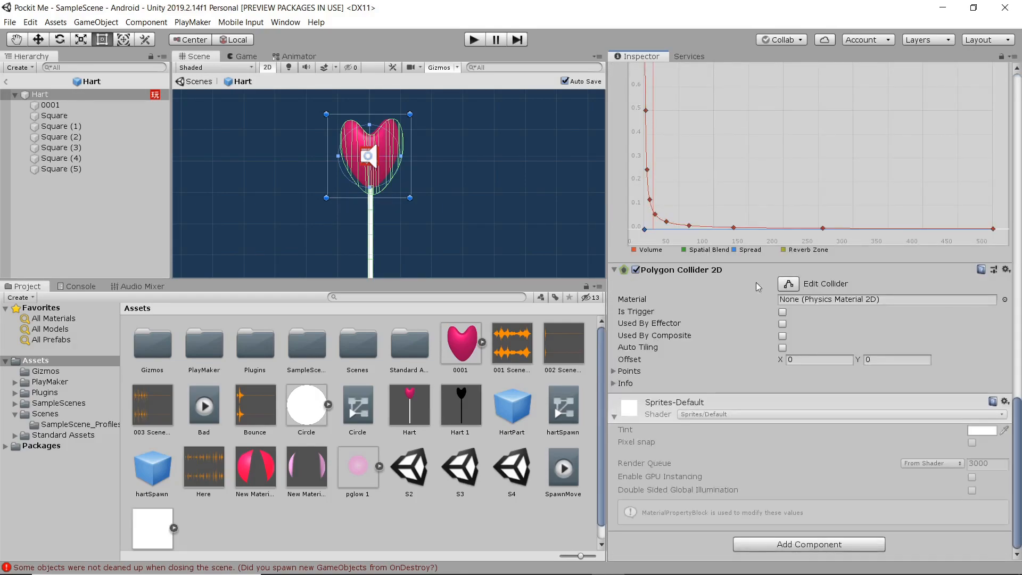
{"action": "scroll", "coordinate": [726, 303], "scroll_direction": "up", "scroll_amount": 15}
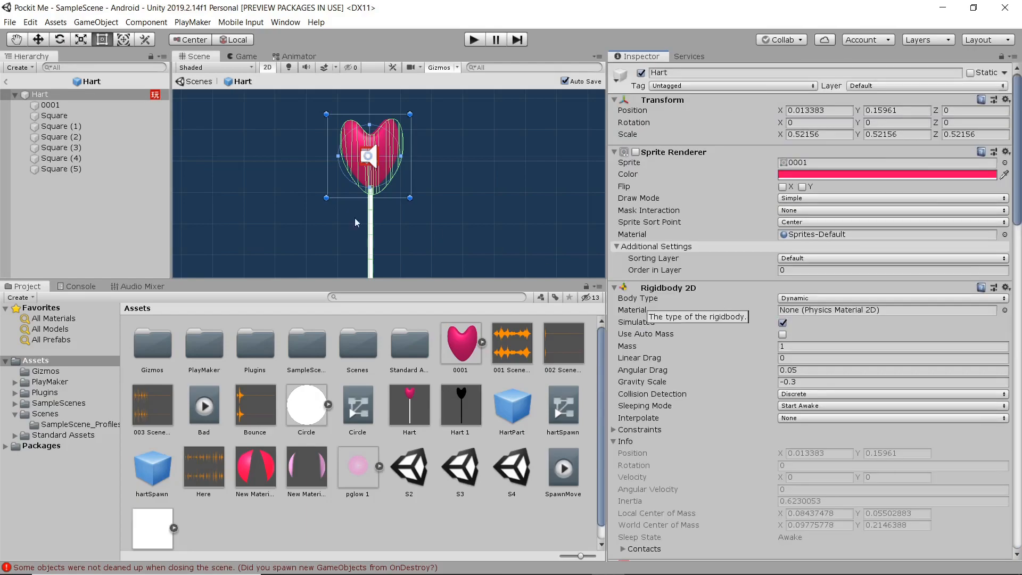
Inspect the 0001 child sprite of the Hart prefab, switching its object off and back on.
{"action": "left_click", "coordinate": [53, 104]}
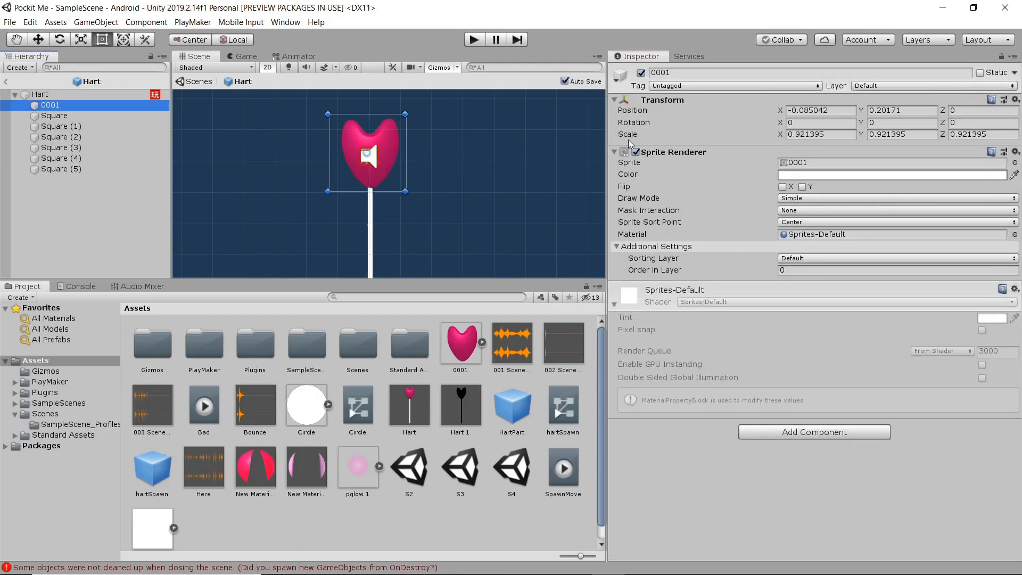
{"action": "left_click", "coordinate": [641, 73]}
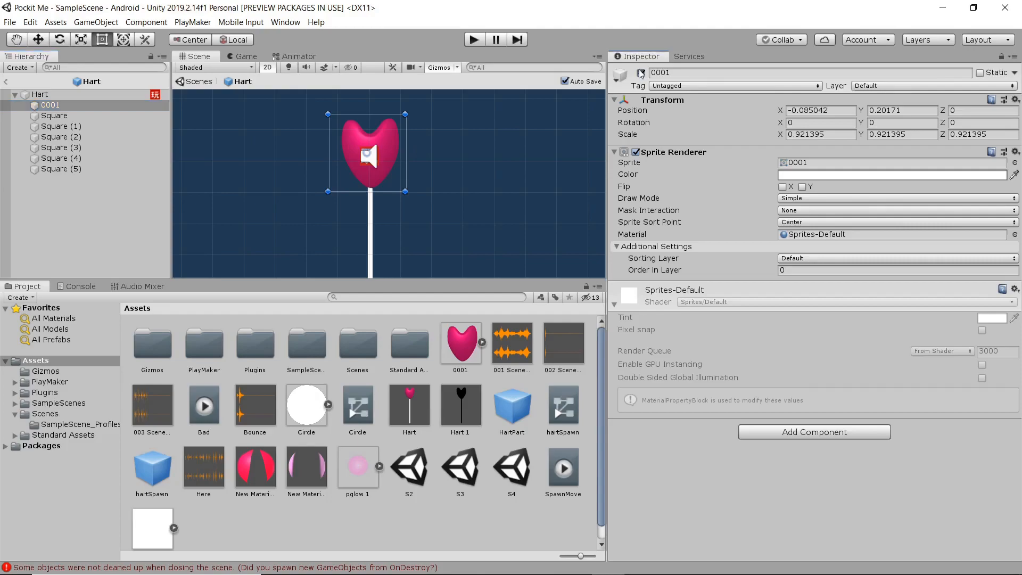
{"action": "left_click", "coordinate": [641, 73]}
Go through the string segments of the Hart prefab one by one, from Square to Square (5).
{"action": "left_click", "coordinate": [82, 117]}
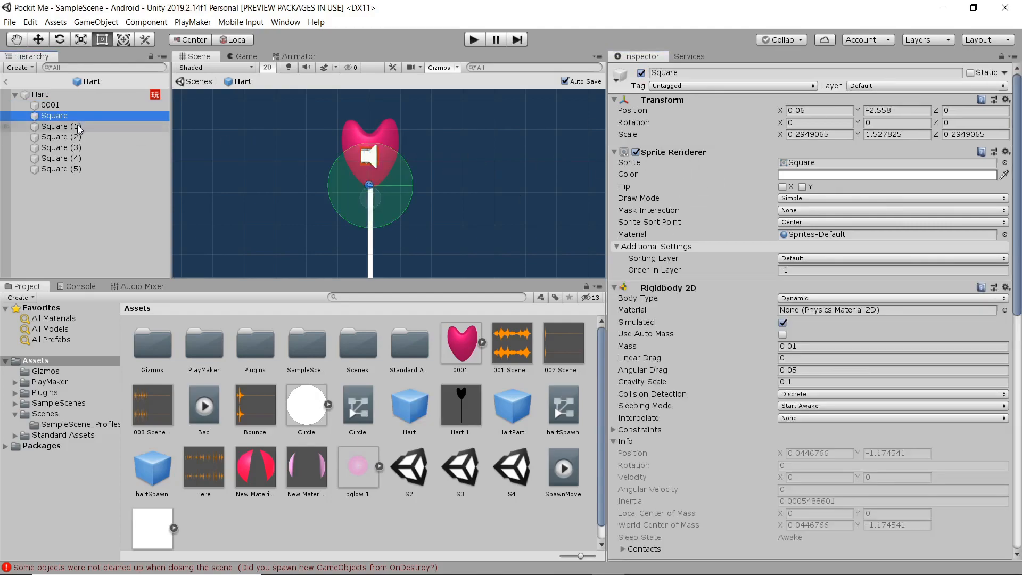
{"action": "left_click", "coordinate": [77, 128]}
{"action": "left_click", "coordinate": [78, 138]}
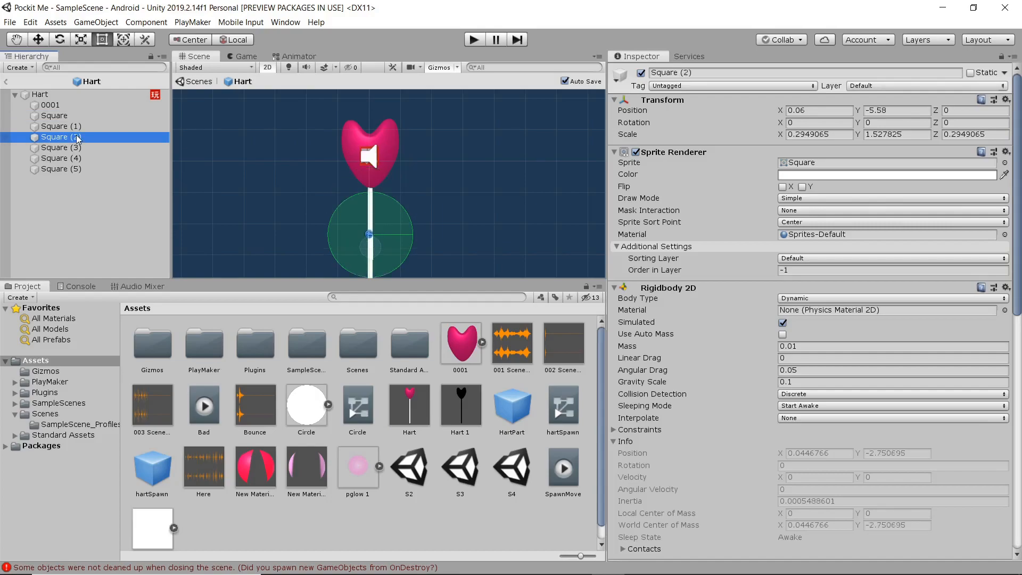
{"action": "left_click", "coordinate": [80, 149]}
{"action": "left_click", "coordinate": [81, 159]}
{"action": "left_click", "coordinate": [82, 170]}
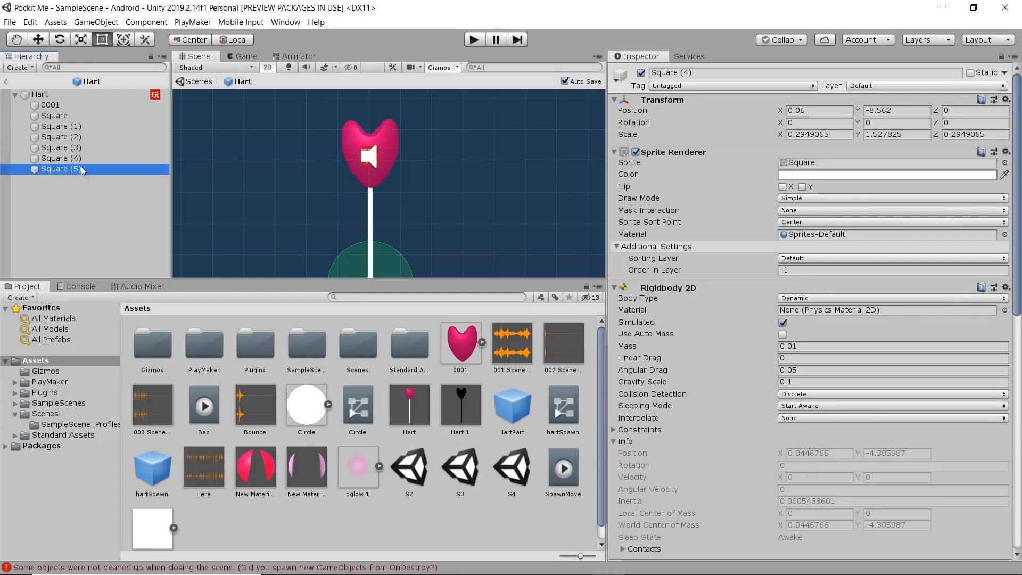
Examine the Box Collider 2D and Hinge Joint 2D of Square (1) and its joint on the balloon string.
{"action": "left_click", "coordinate": [79, 126]}
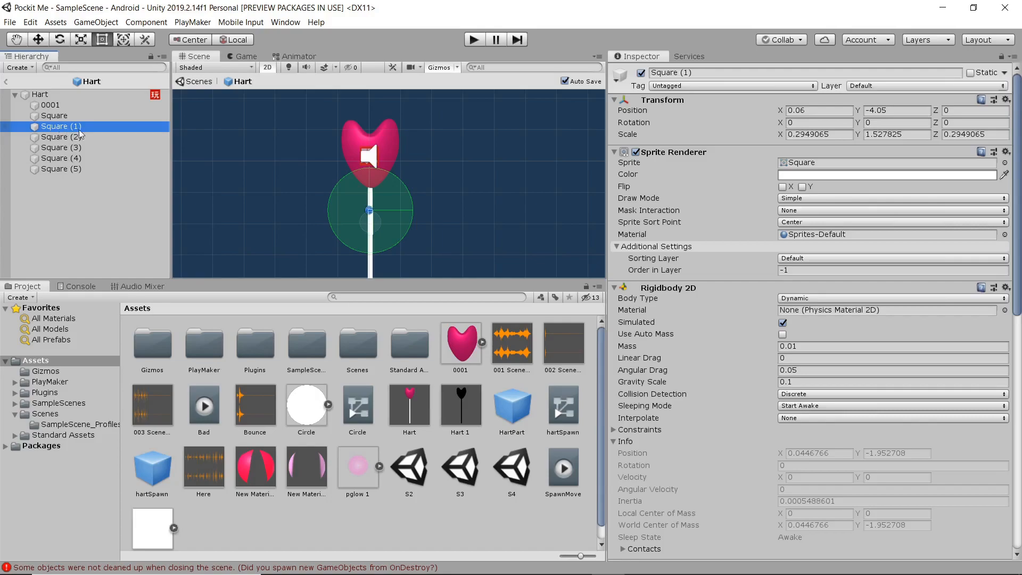
{"action": "key", "text": "F2"}
{"action": "scroll", "coordinate": [679, 302], "scroll_direction": "down", "scroll_amount": 10}
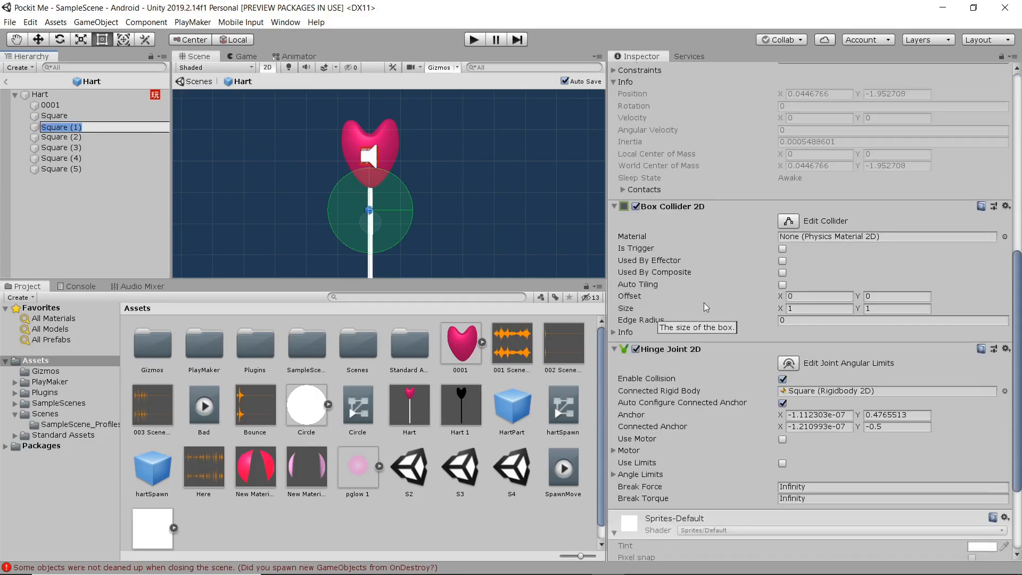
{"action": "scroll", "coordinate": [701, 236], "scroll_direction": "down", "scroll_amount": 5}
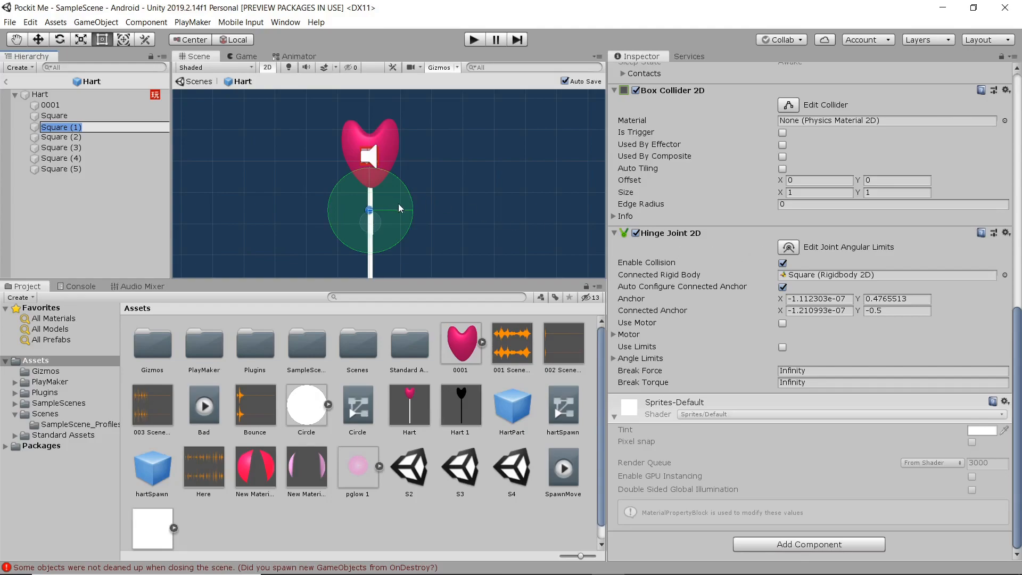
{"action": "scroll", "coordinate": [384, 206], "scroll_direction": "up", "scroll_amount": 5}
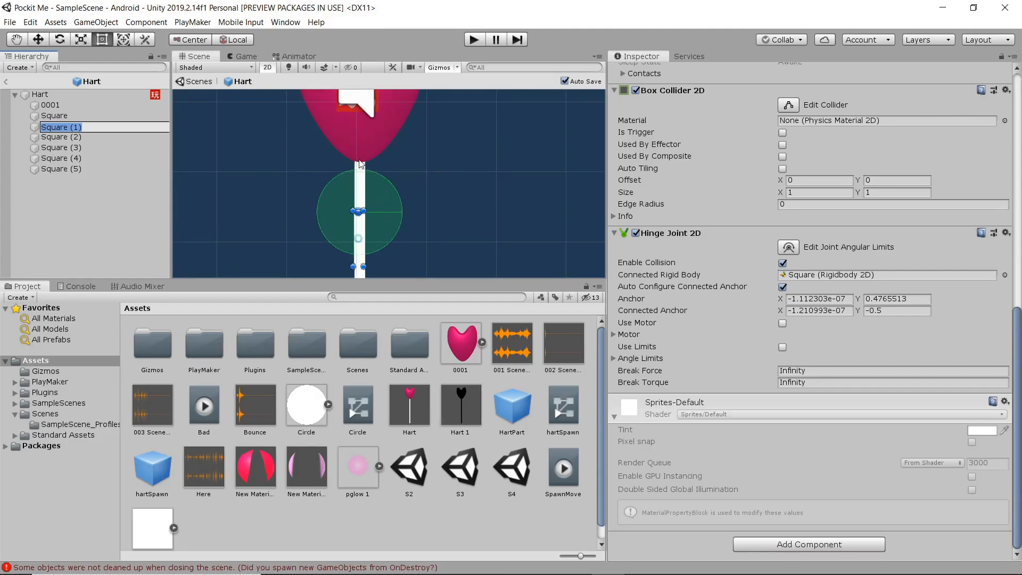
Reselect the Hart root object and leave prefab editing to return to SampleScene.
{"action": "left_click", "coordinate": [41, 95]}
{"action": "scroll", "coordinate": [395, 170], "scroll_direction": "down", "scroll_amount": 5}
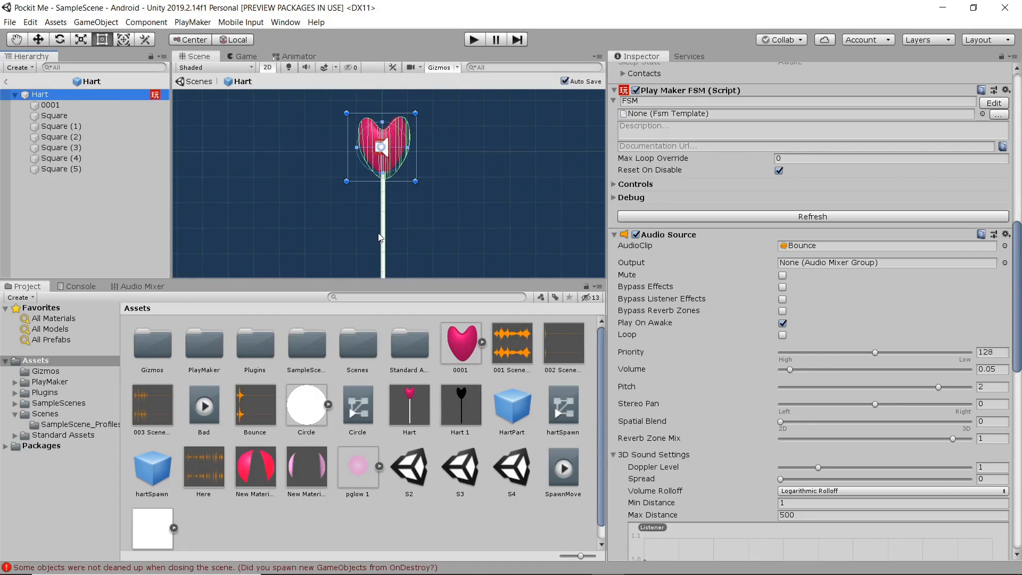
{"action": "left_click", "coordinate": [5, 81]}
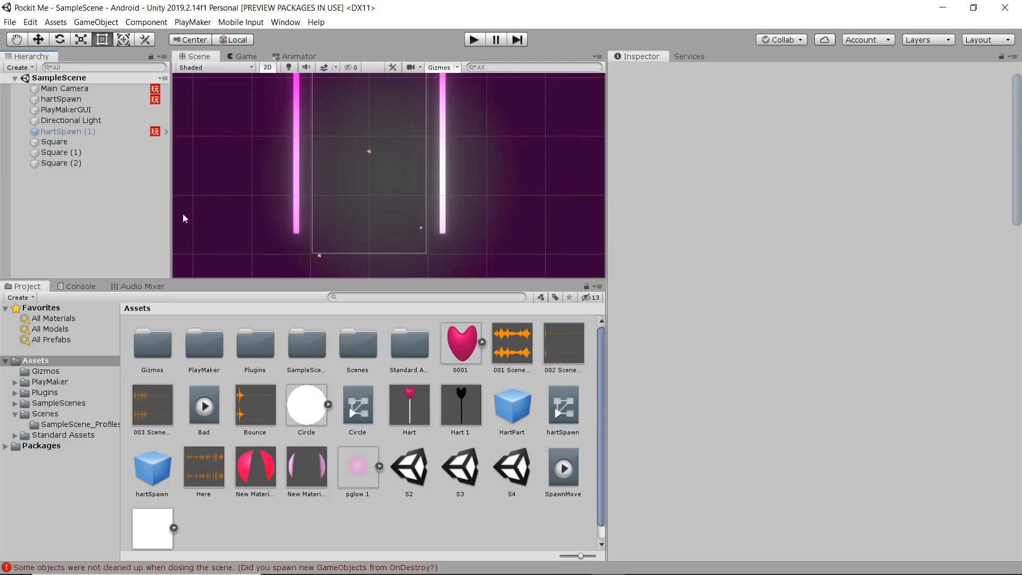
Play the SpawnMove animation of hartSpawn with the spawn point in view, and close the Animation window.
{"action": "left_click", "coordinate": [82, 103]}
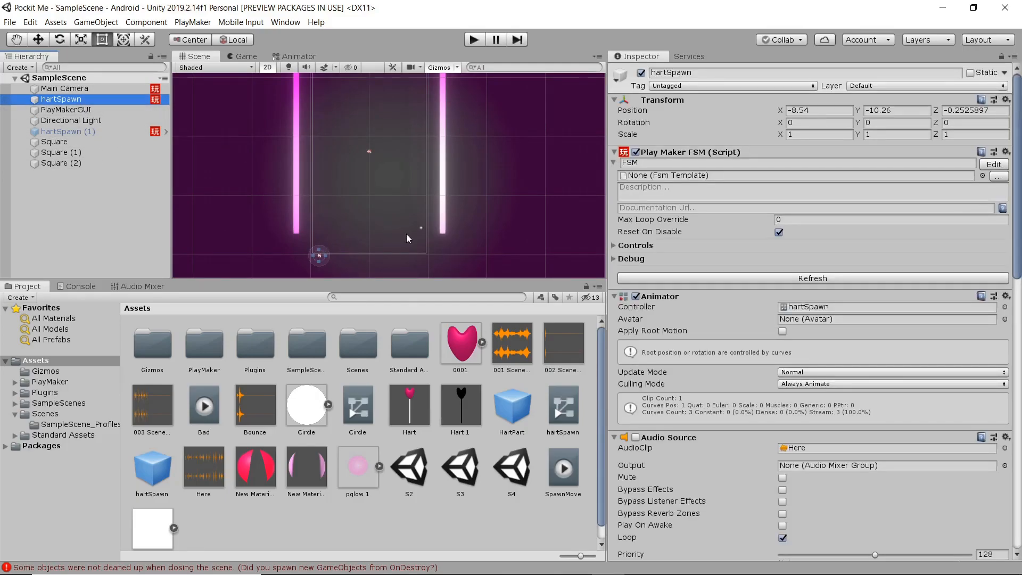
{"action": "scroll", "coordinate": [406, 236], "scroll_direction": "up", "scroll_amount": 9}
{"action": "middle_click_drag", "start_coordinate": [370, 226], "coordinate": [377, 161]}
{"action": "scroll", "coordinate": [331, 200], "scroll_direction": "up", "scroll_amount": 10}
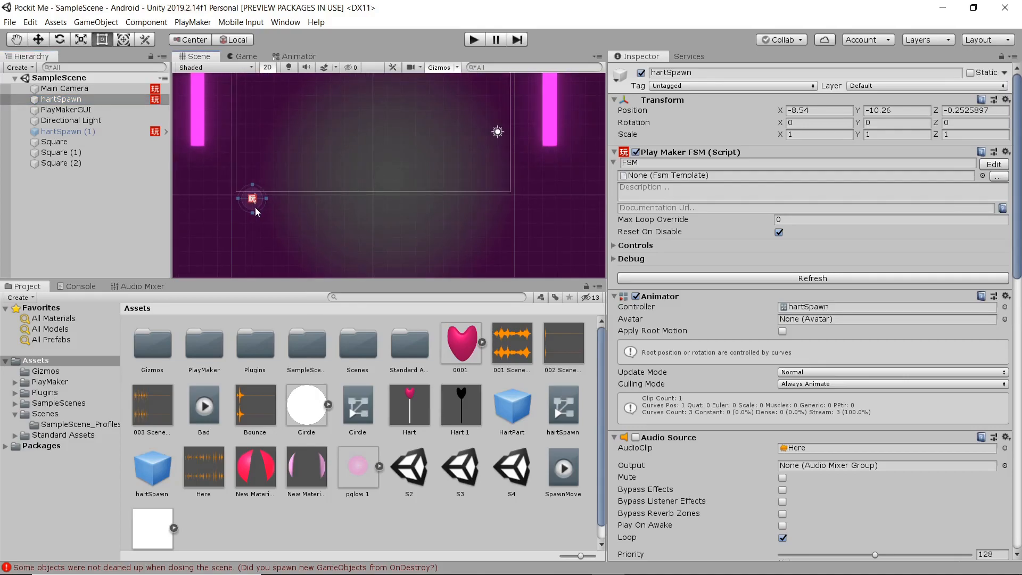
{"action": "key", "text": "ctrl+6"}
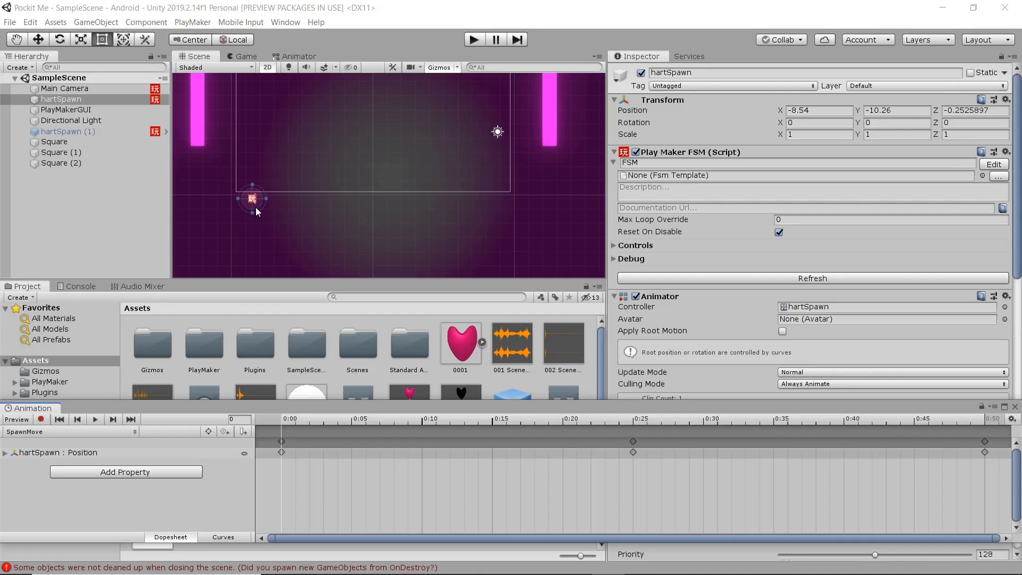
{"action": "key", "text": "space"}
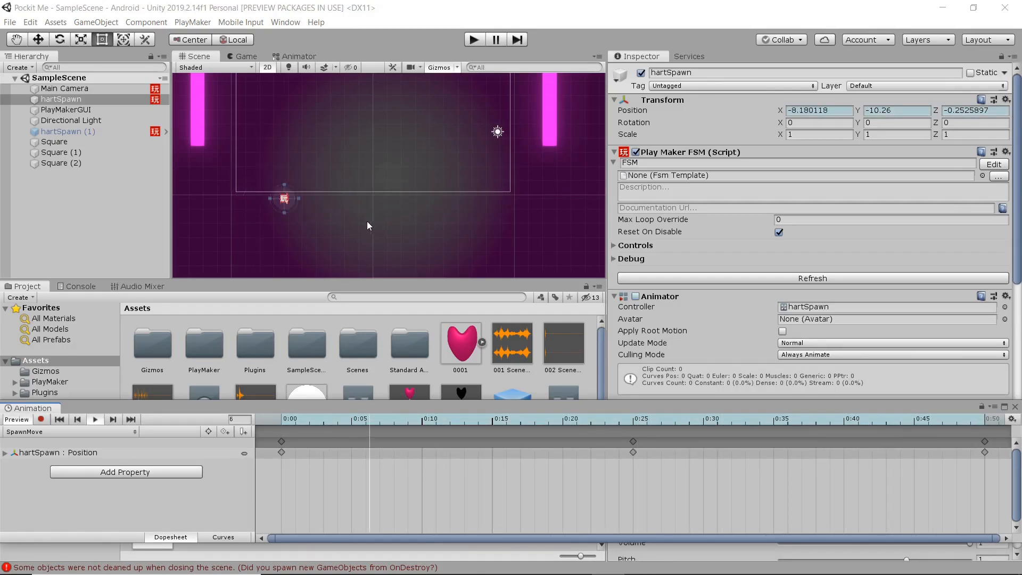
{"action": "left_click", "coordinate": [1013, 407]}
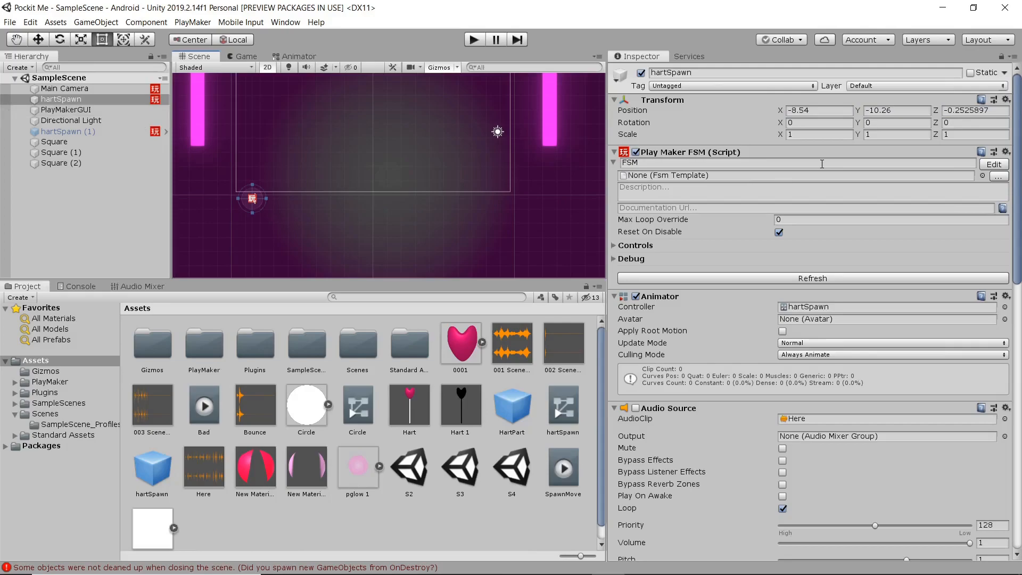
Review State 1 and State 2 of the hartSpawn FSM and look at its Animator graph before returning to the Scene view.
{"action": "left_click", "coordinate": [1004, 165]}
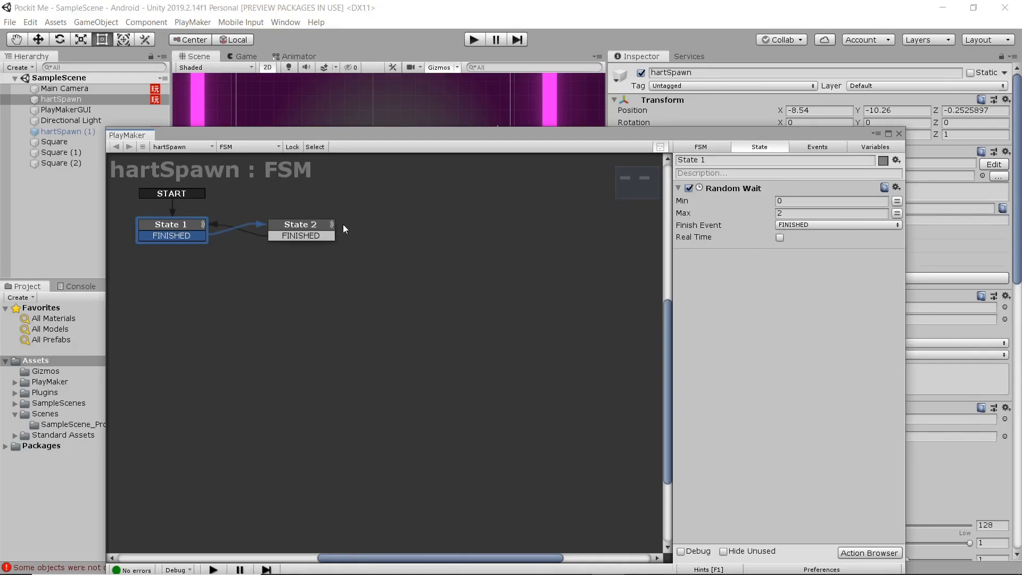
{"action": "left_click", "coordinate": [314, 229]}
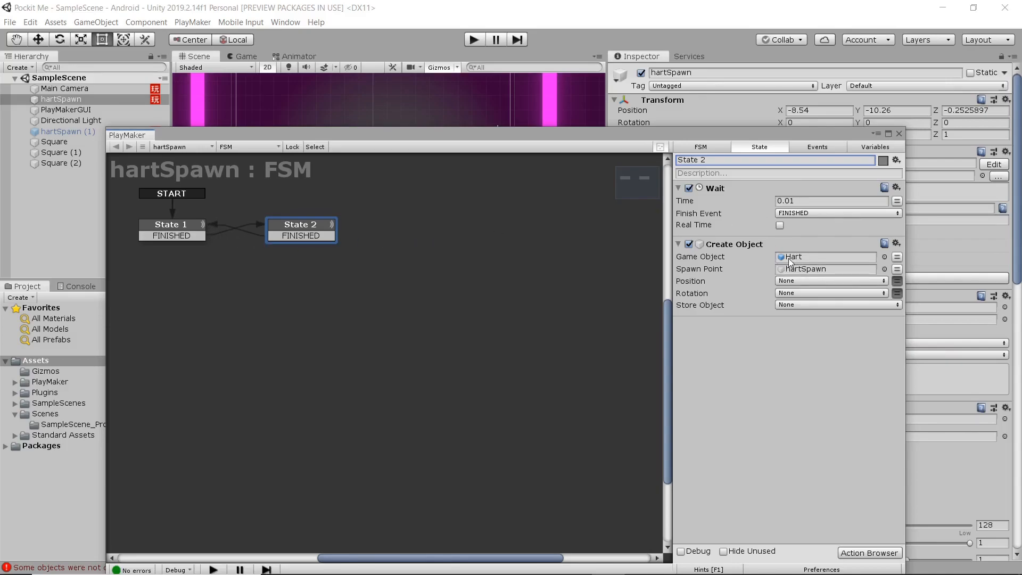
{"action": "left_click", "coordinate": [900, 134]}
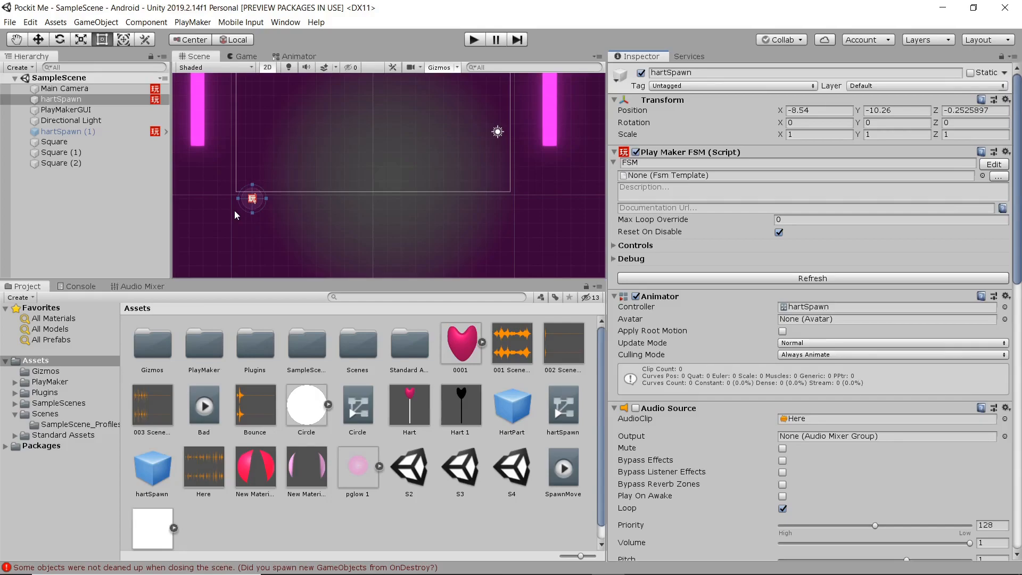
{"action": "left_click", "coordinate": [294, 57]}
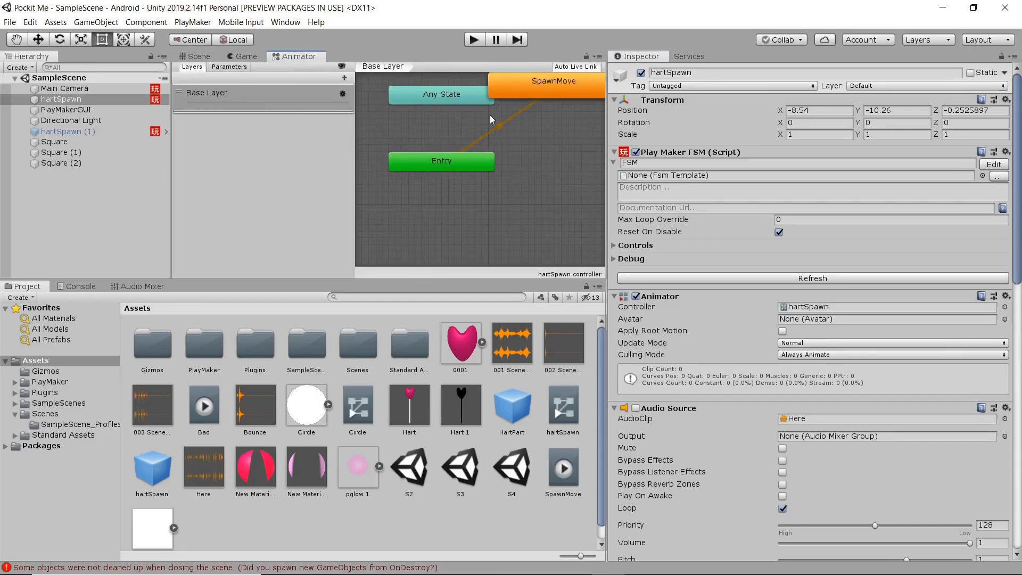
{"action": "left_click", "coordinate": [202, 59]}
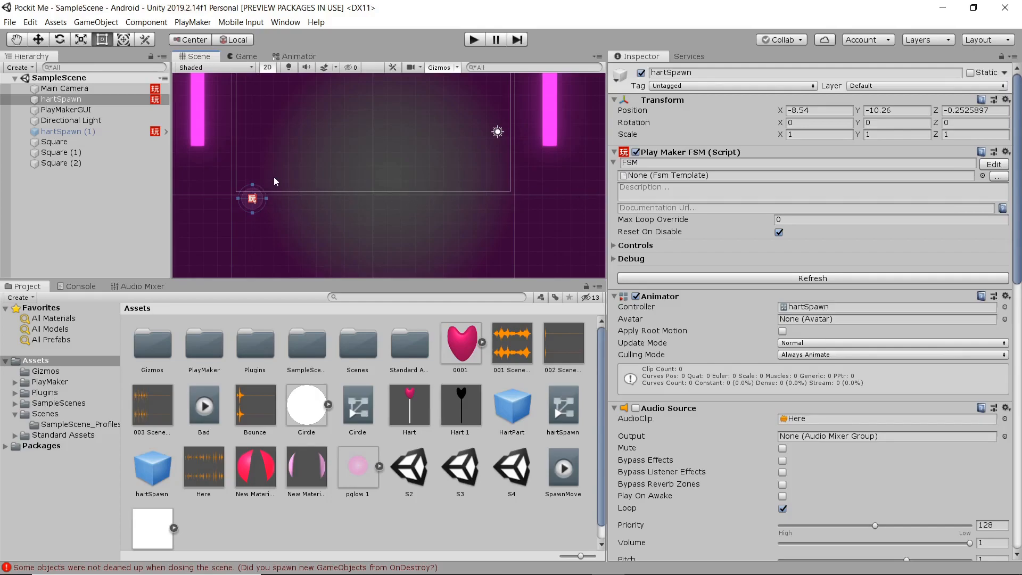
Run the game, watch the hearts spawn and rise between the walls in the Scene view, and stop playback.
{"action": "left_click", "coordinate": [235, 57]}
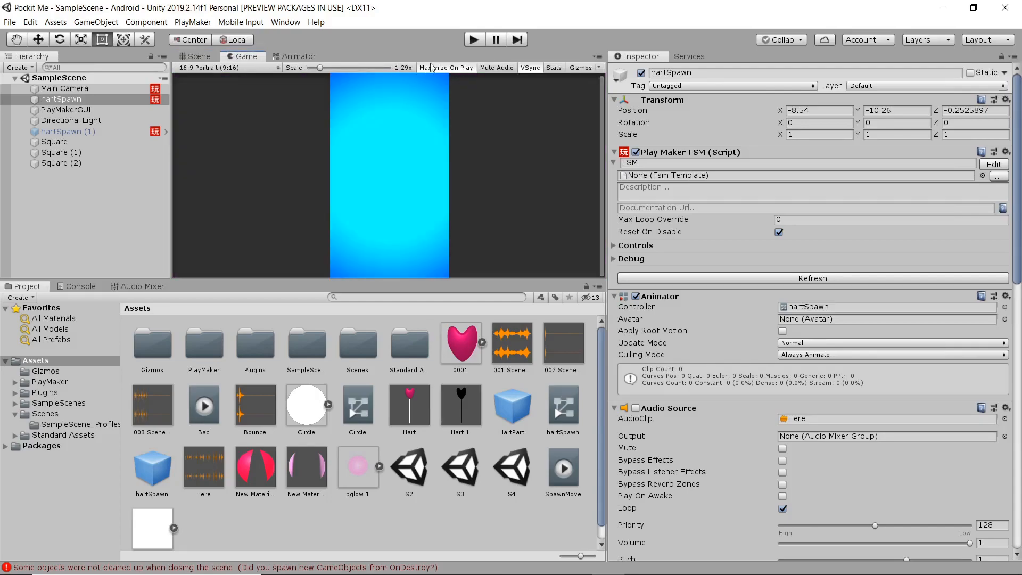
{"action": "left_click", "coordinate": [474, 44]}
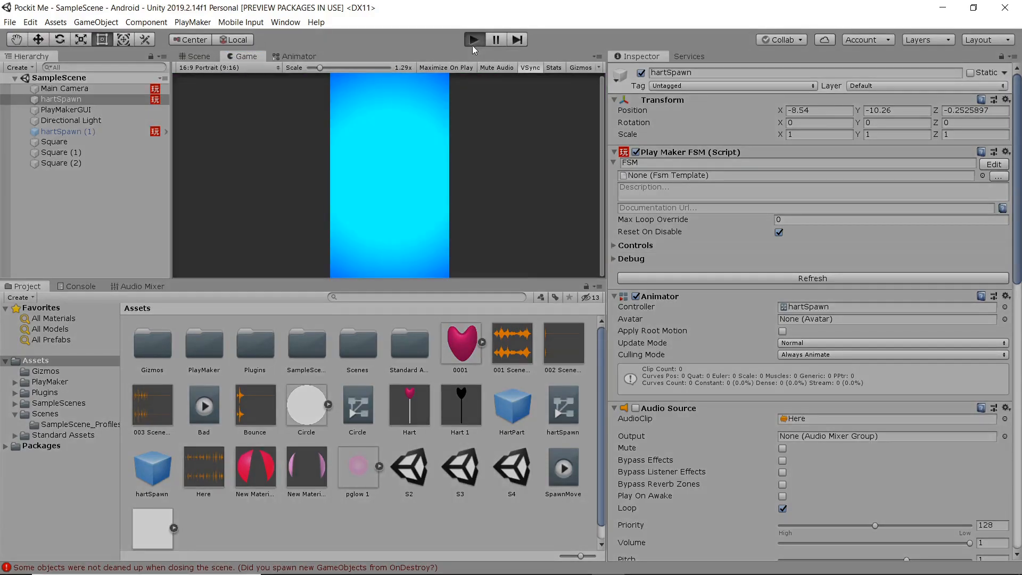
{"action": "left_click", "coordinate": [194, 57]}
{"action": "scroll", "coordinate": [296, 137], "scroll_direction": "down", "scroll_amount": 5}
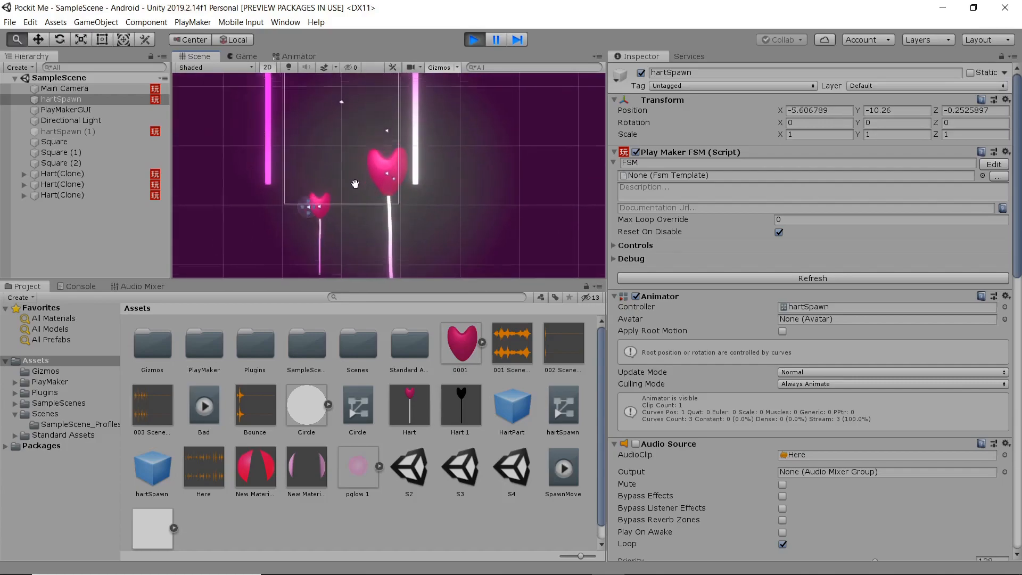
{"action": "scroll", "coordinate": [330, 164], "scroll_direction": "down", "scroll_amount": 3}
{"action": "middle_click_drag", "start_coordinate": [335, 165], "coordinate": [336, 183]}
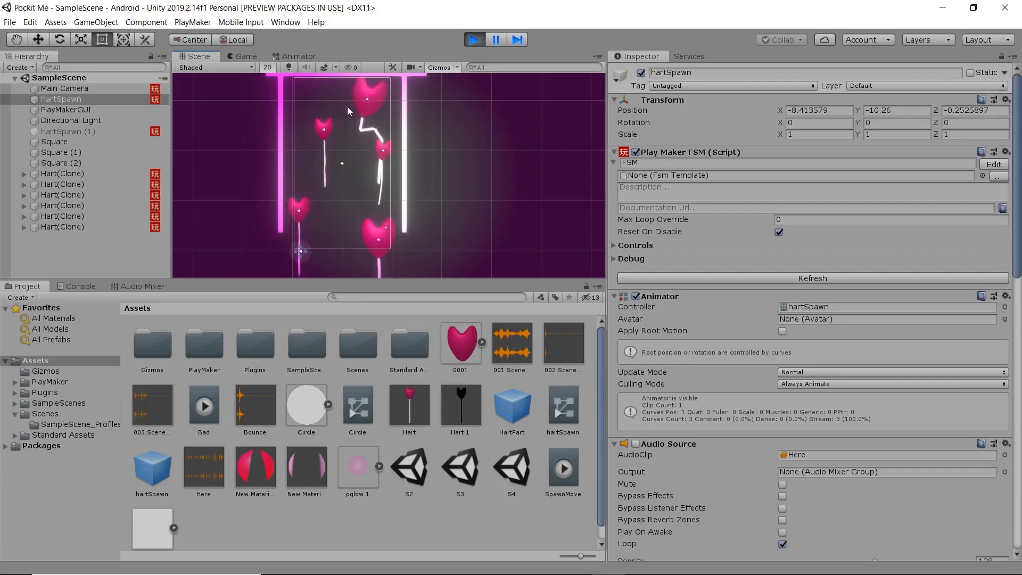
{"action": "left_click", "coordinate": [472, 41]}
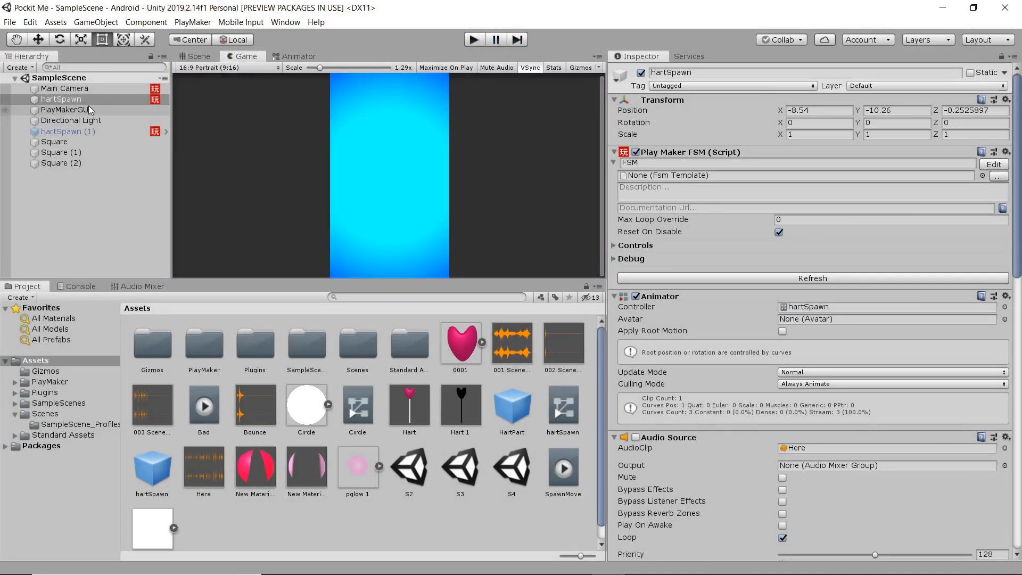
Inspect the inactive hartSpawn (1) object and look through the components of the pink Hart prefab asset.
{"action": "left_click", "coordinate": [99, 132]}
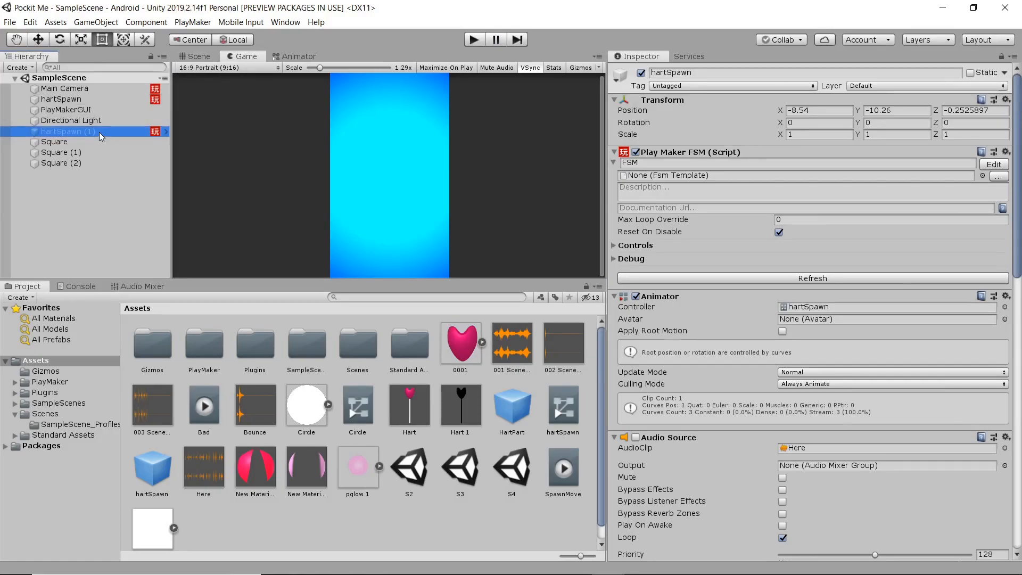
{"action": "left_click", "coordinate": [416, 409]}
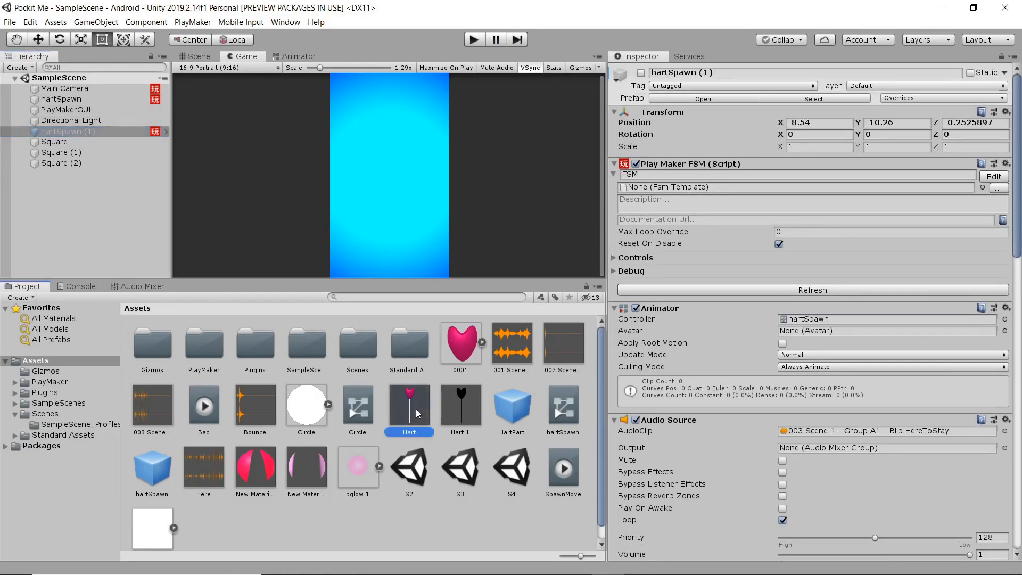
{"action": "scroll", "coordinate": [746, 350], "scroll_direction": "down", "scroll_amount": 15}
{"action": "scroll", "coordinate": [745, 350], "scroll_direction": "up", "scroll_amount": 15}
{"action": "scroll", "coordinate": [745, 350], "scroll_direction": "down", "scroll_amount": 10}
{"action": "scroll", "coordinate": [745, 351], "scroll_direction": "up", "scroll_amount": 4}
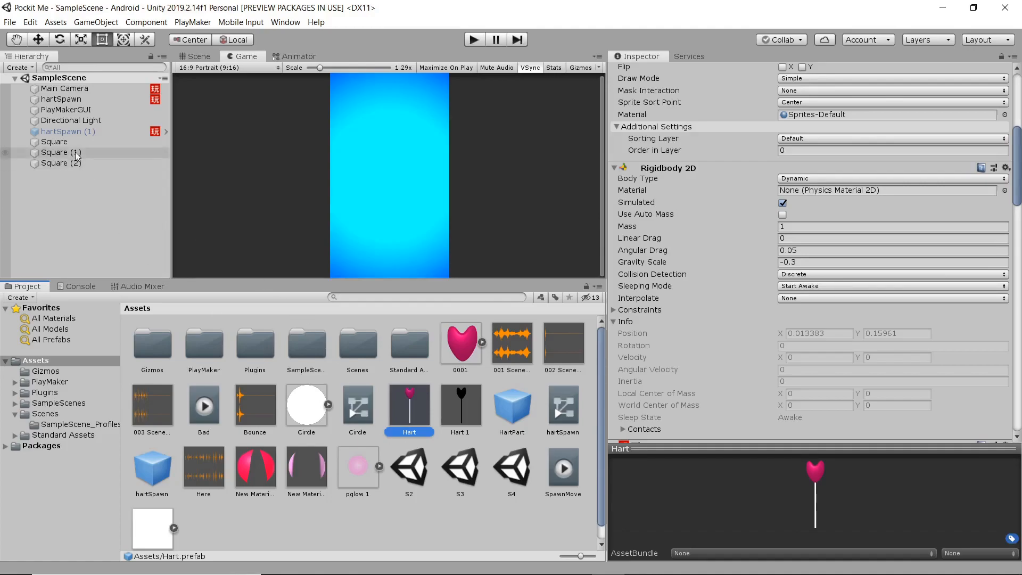
Show the glowing side walls and top bar around the camera frame in the Scene view.
{"action": "left_click", "coordinate": [196, 56]}
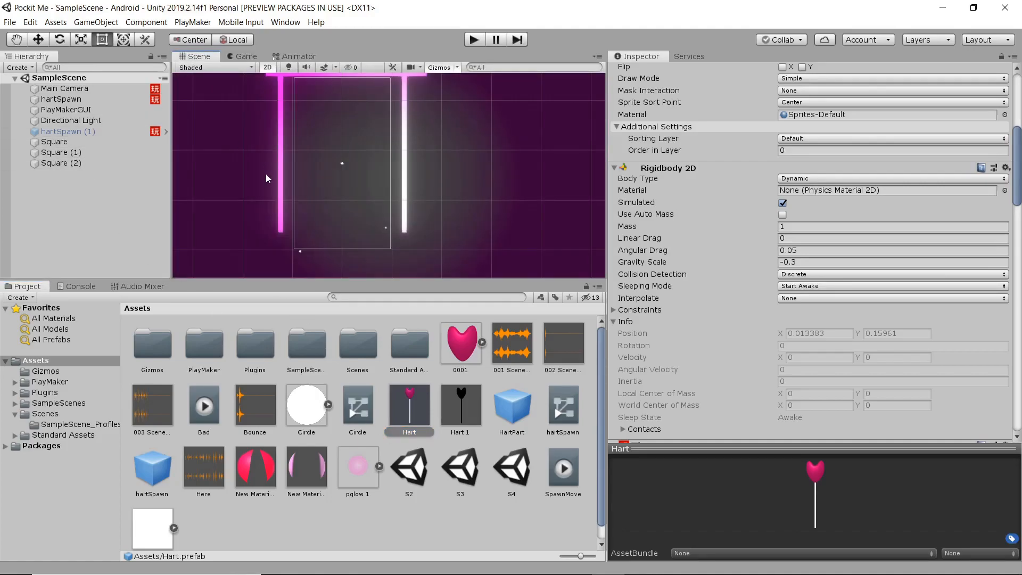
{"action": "scroll", "coordinate": [267, 175], "scroll_direction": "down", "scroll_amount": 3}
{"action": "middle_click_drag", "start_coordinate": [282, 134], "coordinate": [273, 188]}
{"action": "scroll", "coordinate": [276, 190], "scroll_direction": "up", "scroll_amount": 1}
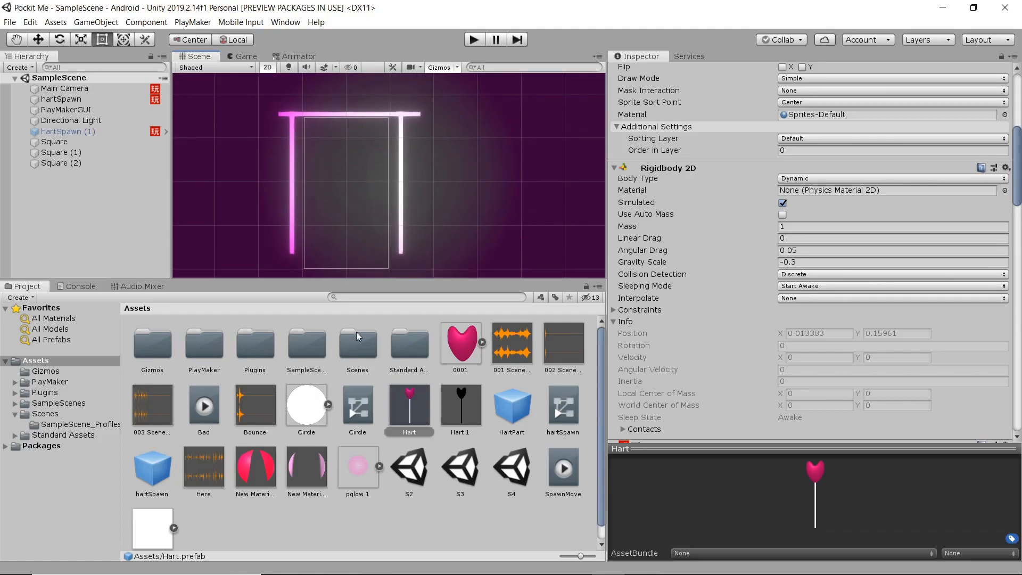
Open the HartPart prefab and replay its heart particle burst in the Scene view.
{"action": "left_click", "coordinate": [513, 411]}
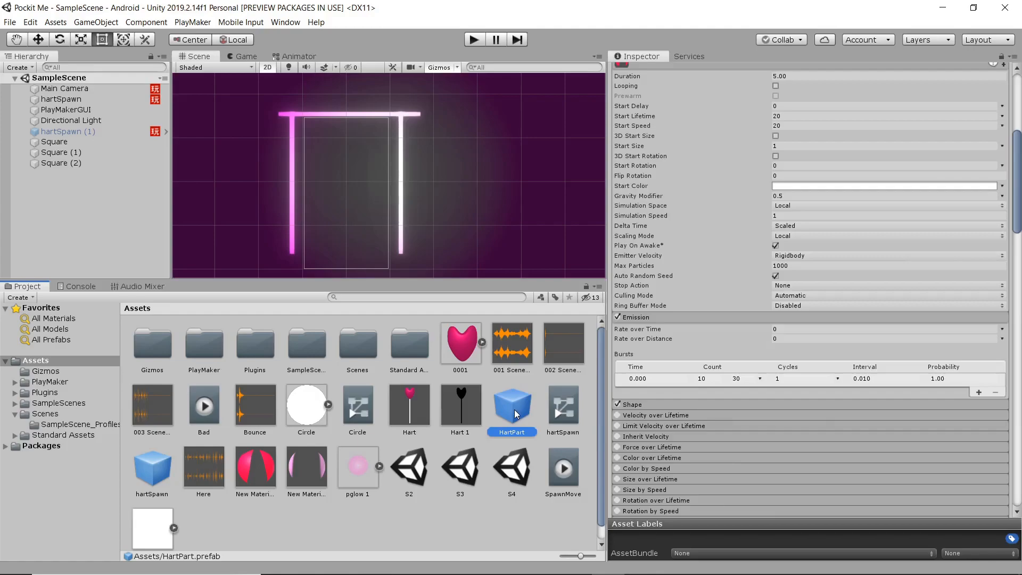
{"action": "double_click", "coordinate": [516, 413]}
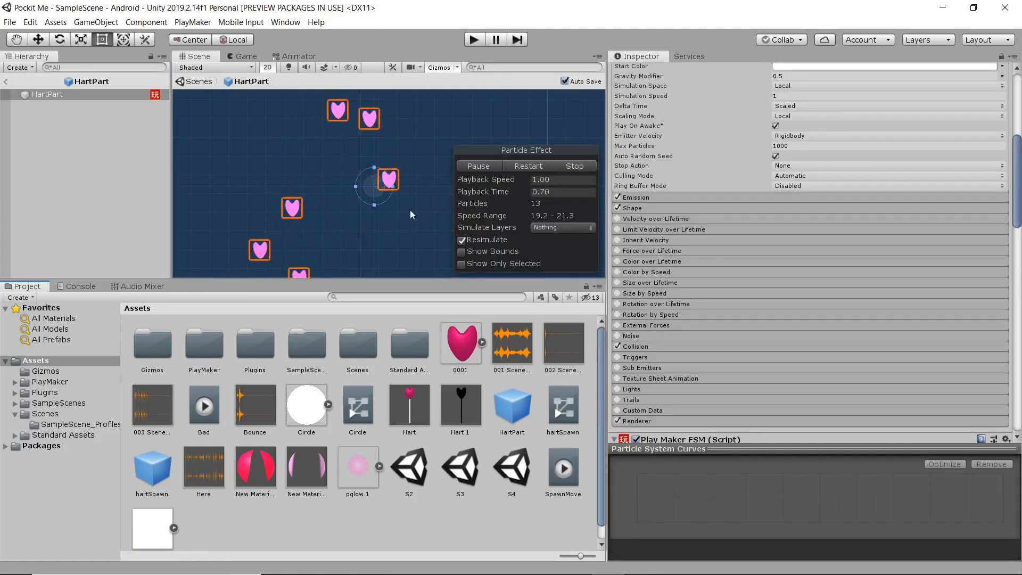
{"action": "scroll", "coordinate": [386, 205], "scroll_direction": "down", "scroll_amount": 1}
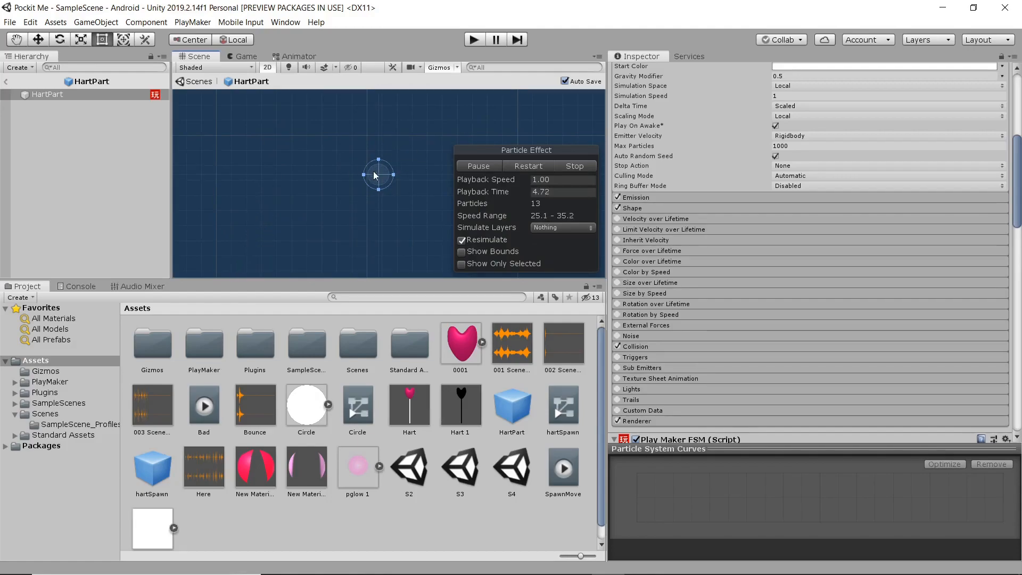
{"action": "left_click", "coordinate": [534, 167]}
{"action": "left_click", "coordinate": [533, 169]}
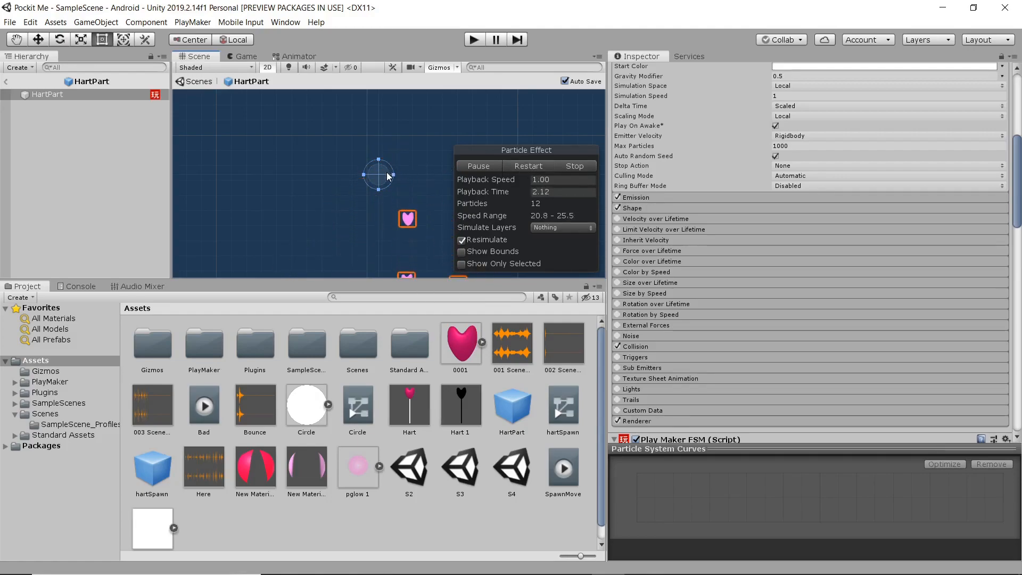
Review the HartPart particle system's main settings, such as lifetime, speed and gravity, and its list of modules.
{"action": "scroll", "coordinate": [692, 234], "scroll_direction": "up", "scroll_amount": 10}
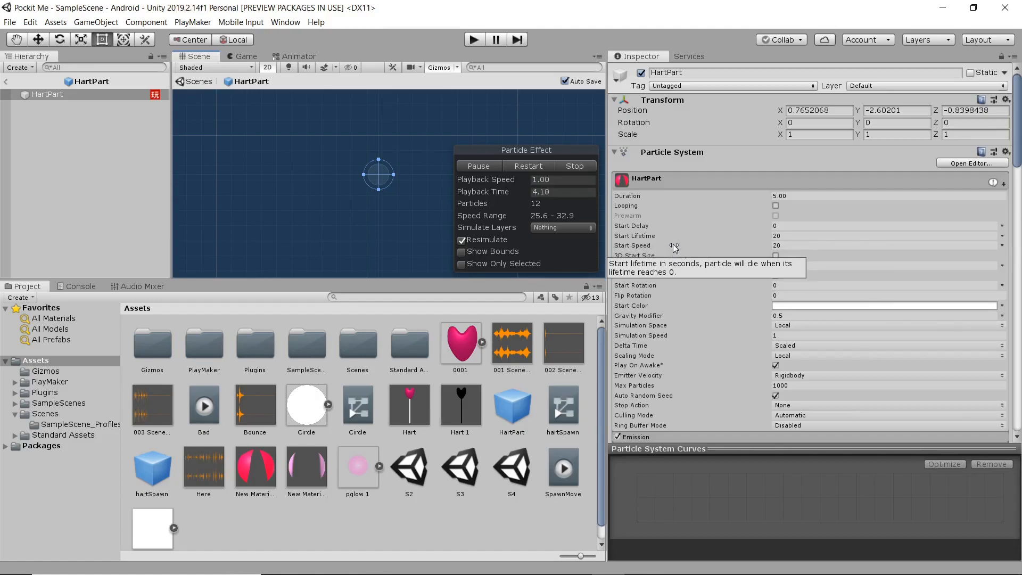
{"action": "scroll", "coordinate": [672, 248], "scroll_direction": "down", "scroll_amount": 15}
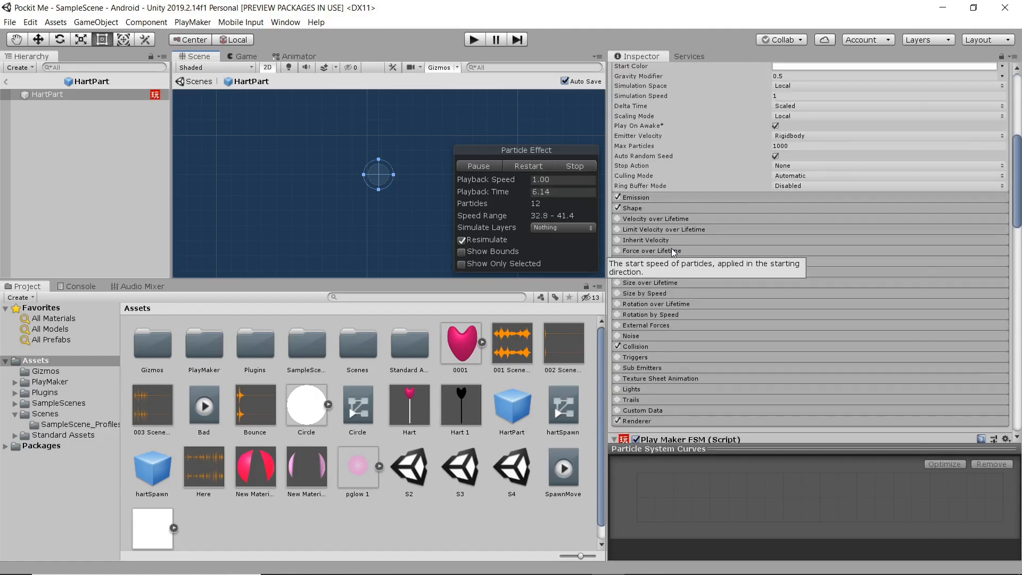
{"action": "scroll", "coordinate": [671, 248], "scroll_direction": "up", "scroll_amount": 6}
{"action": "scroll", "coordinate": [673, 249], "scroll_direction": "up", "scroll_amount": 8}
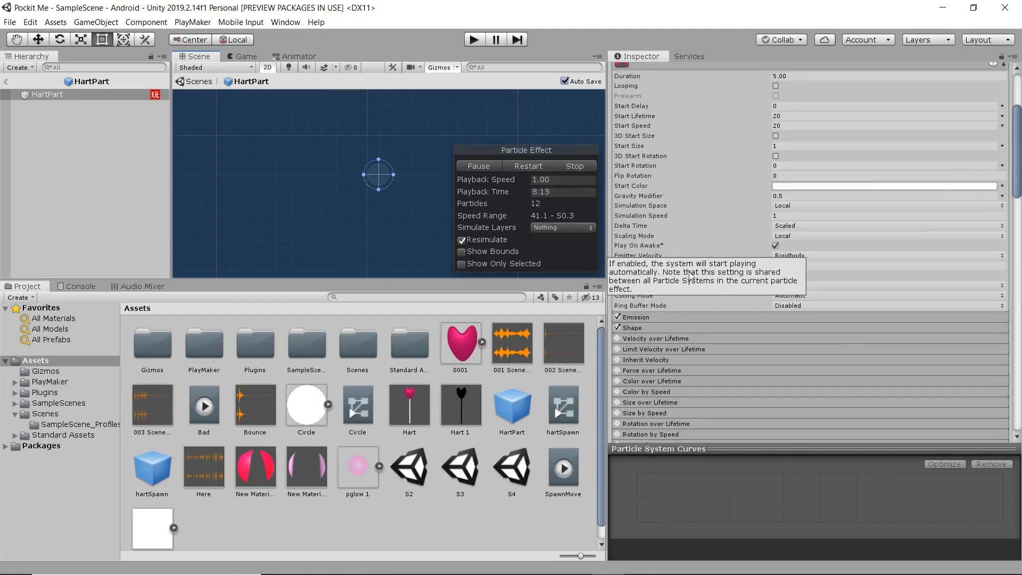
{"action": "scroll", "coordinate": [692, 288], "scroll_direction": "up", "scroll_amount": 3}
{"action": "scroll", "coordinate": [691, 287], "scroll_direction": "down", "scroll_amount": 3}
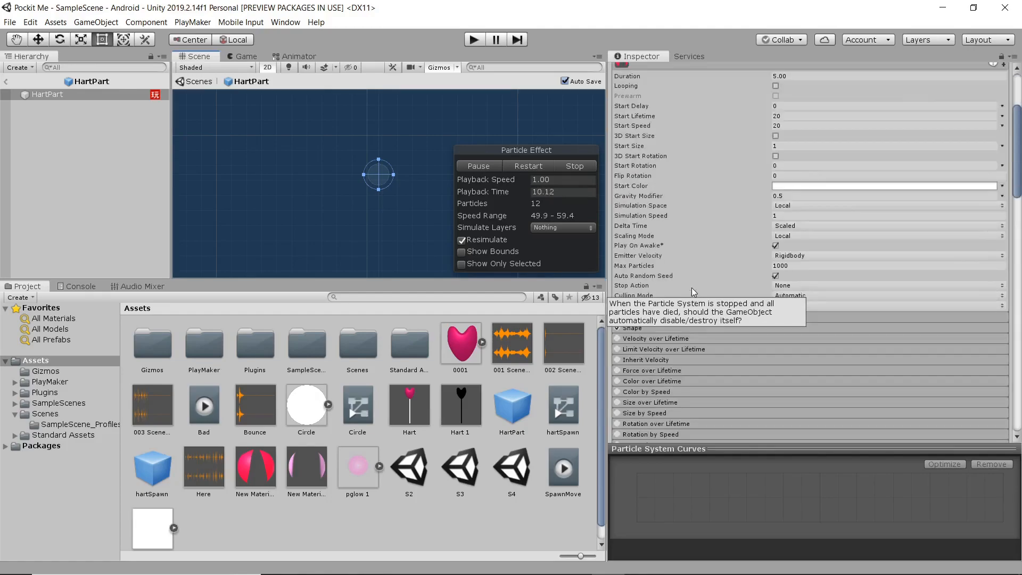
{"action": "scroll", "coordinate": [691, 287], "scroll_direction": "down", "scroll_amount": 3}
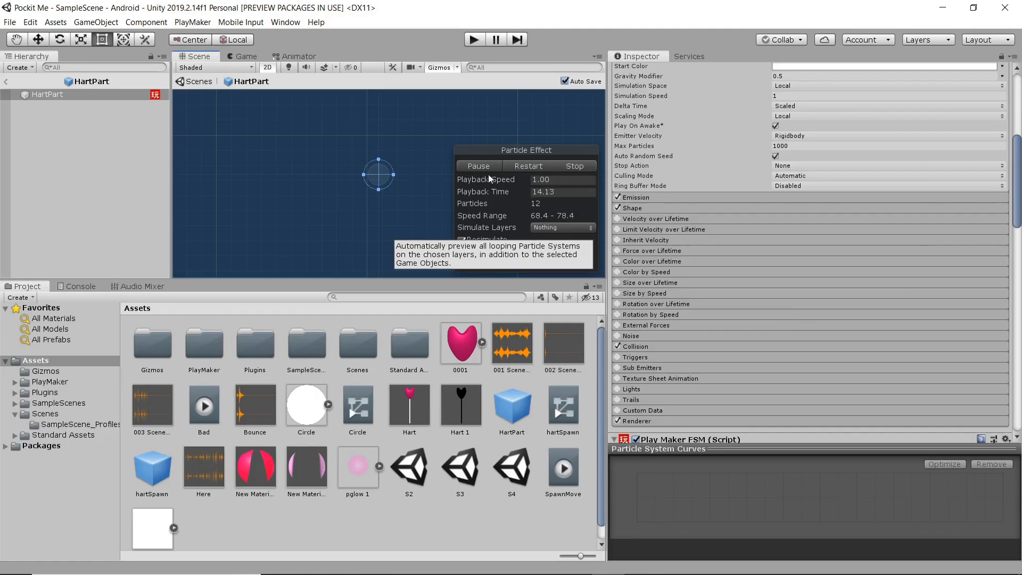
Expand the particle system's Emission and Renderer modules and examine the burst settings and the render options.
{"action": "left_click", "coordinate": [653, 197]}
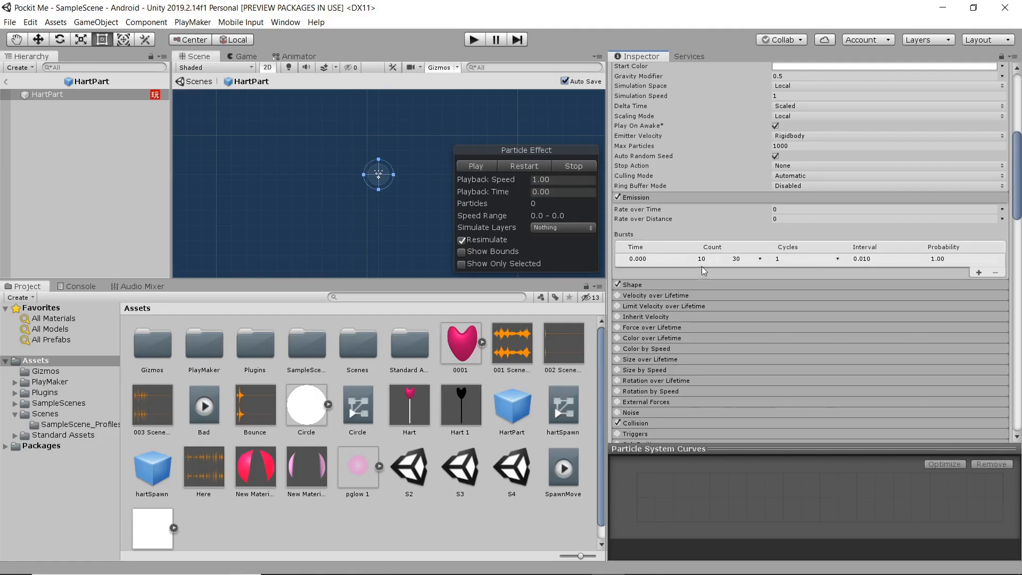
{"action": "scroll", "coordinate": [707, 260], "scroll_direction": "down", "scroll_amount": 5}
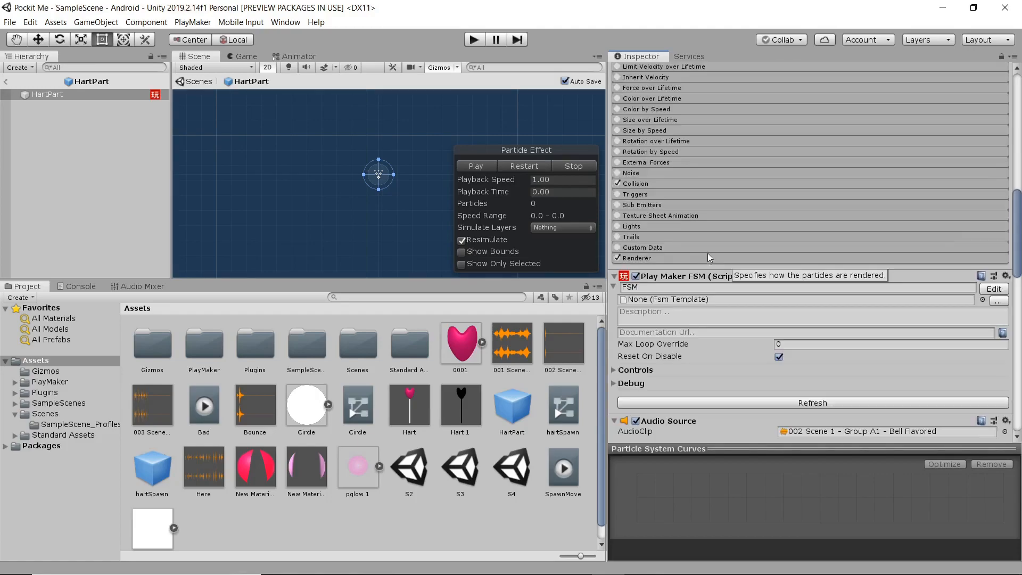
{"action": "left_click", "coordinate": [660, 257]}
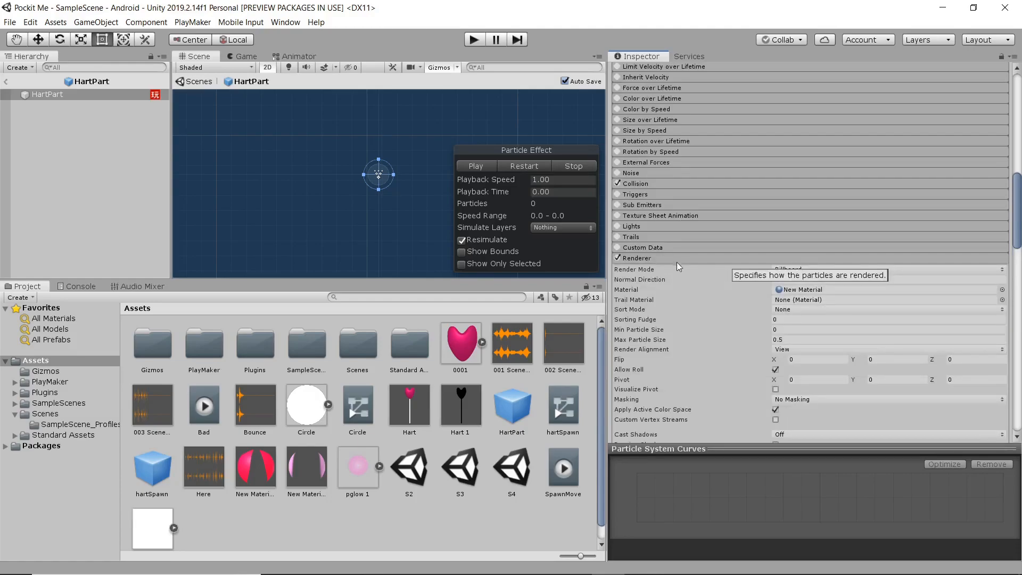
{"action": "scroll", "coordinate": [675, 260], "scroll_direction": "down", "scroll_amount": 5}
{"action": "scroll", "coordinate": [743, 205], "scroll_direction": "up", "scroll_amount": 3}
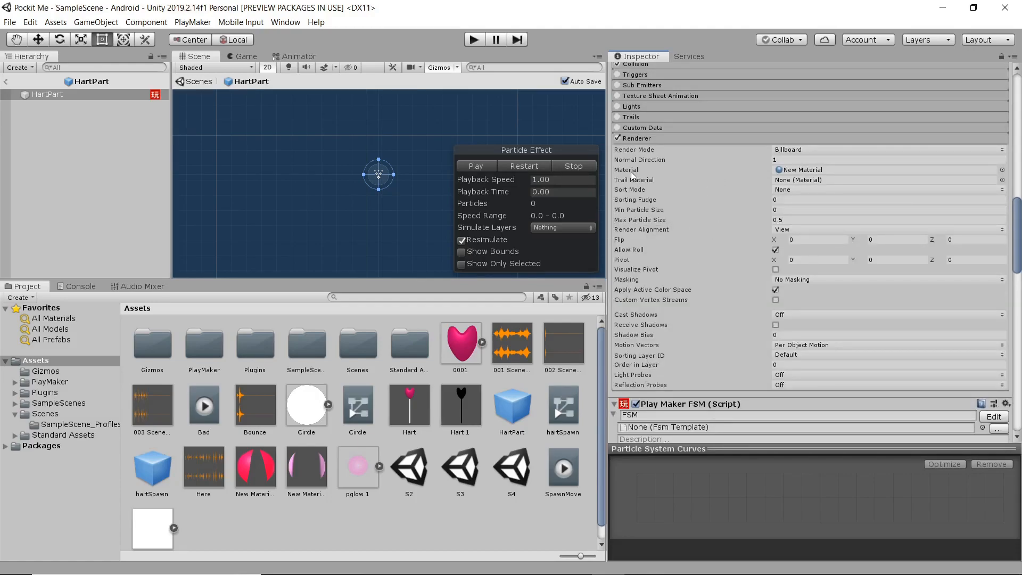
Locate the renderer's New Material among the assets and show the option for creating a material asset.
{"action": "left_click", "coordinate": [802, 171]}
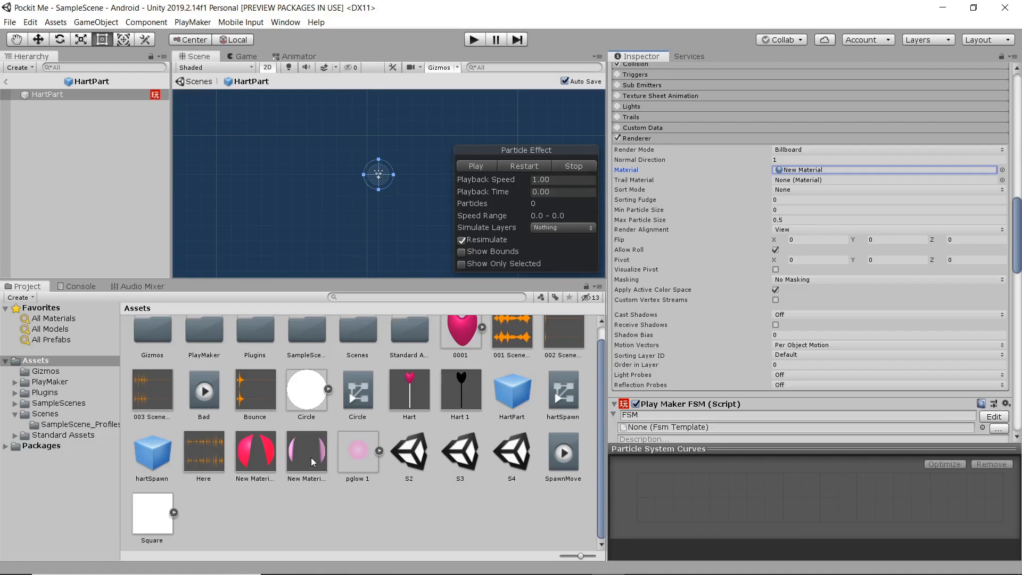
{"action": "left_click", "coordinate": [264, 461]}
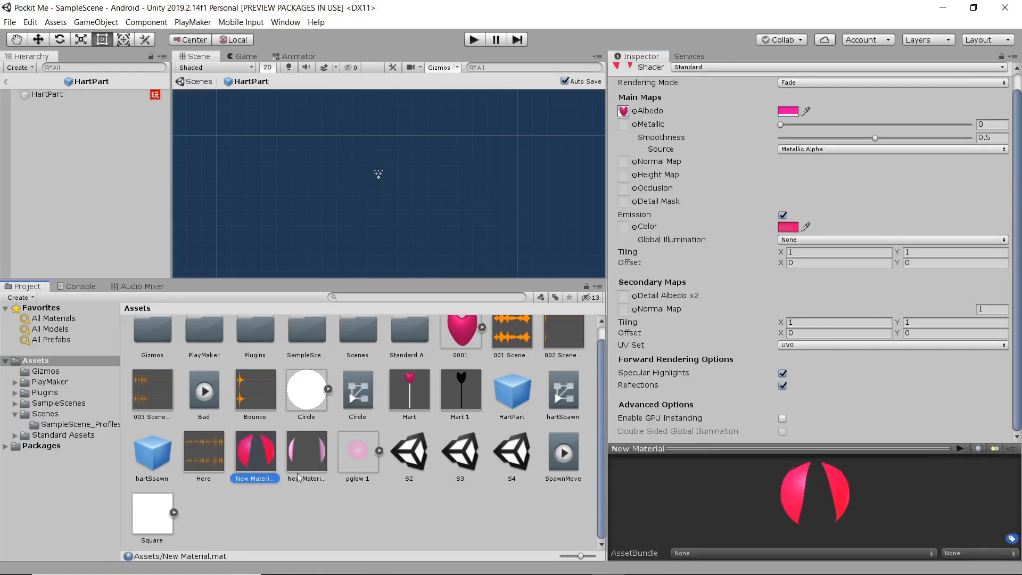
{"action": "scroll", "coordinate": [771, 356], "scroll_direction": "up", "scroll_amount": 1}
{"action": "right_click", "coordinate": [453, 500]}
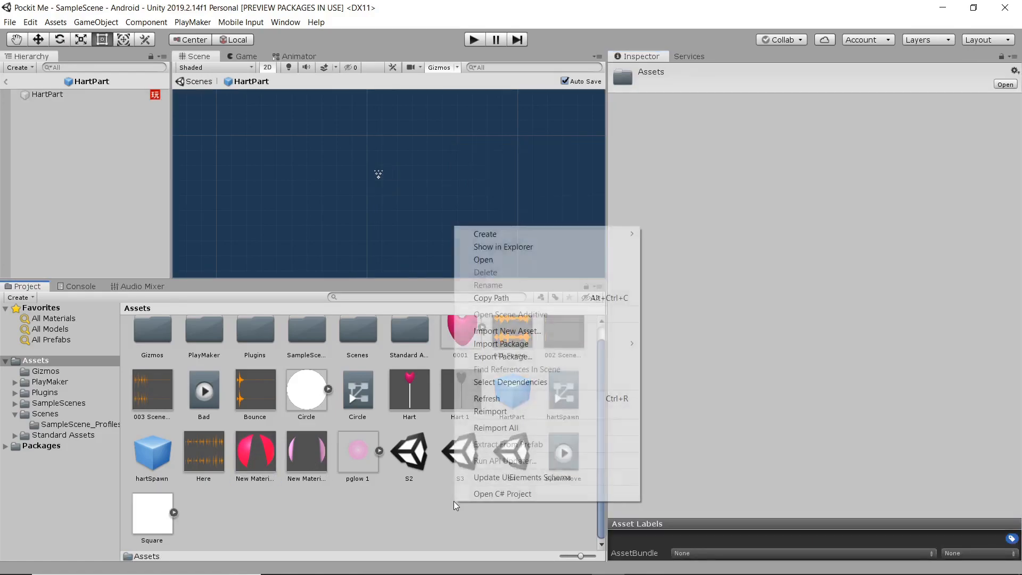
{"action": "mouse_move", "coordinate": [550, 239]}
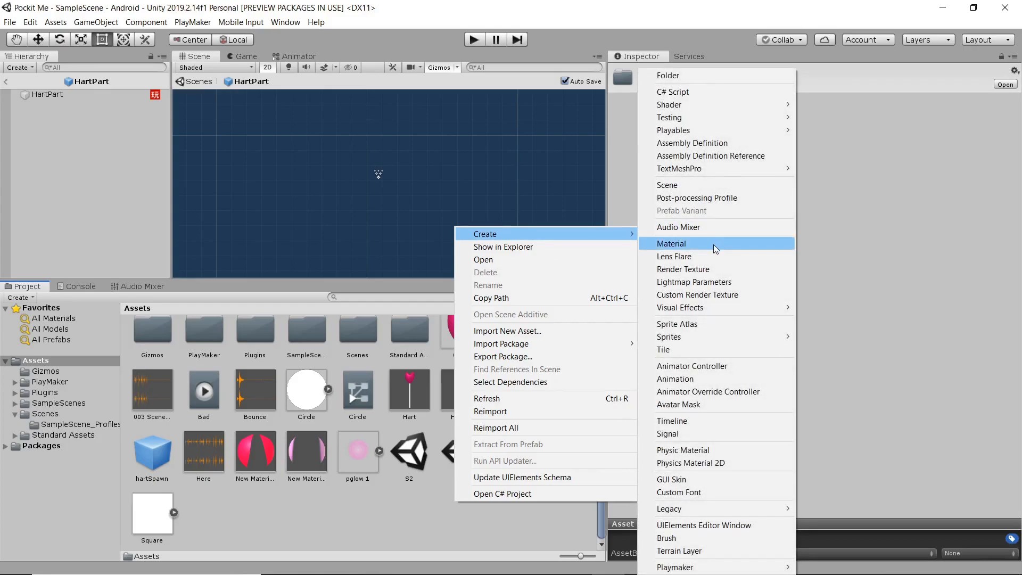
{"action": "left_click", "coordinate": [314, 525]}
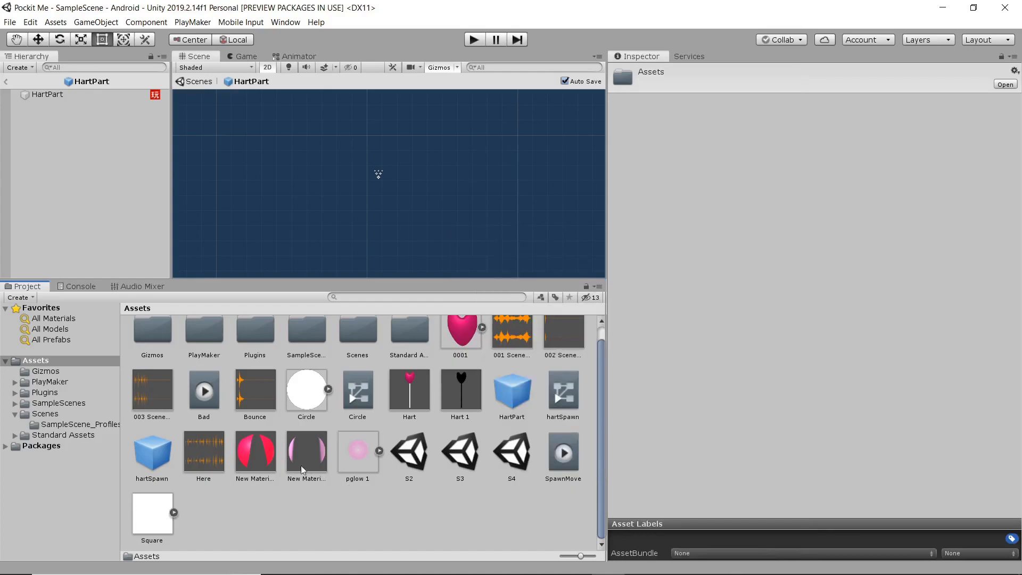
Select the pink New Material asset, choose Fade as its rendering mode and look over its maps and emission.
{"action": "left_click", "coordinate": [264, 462]}
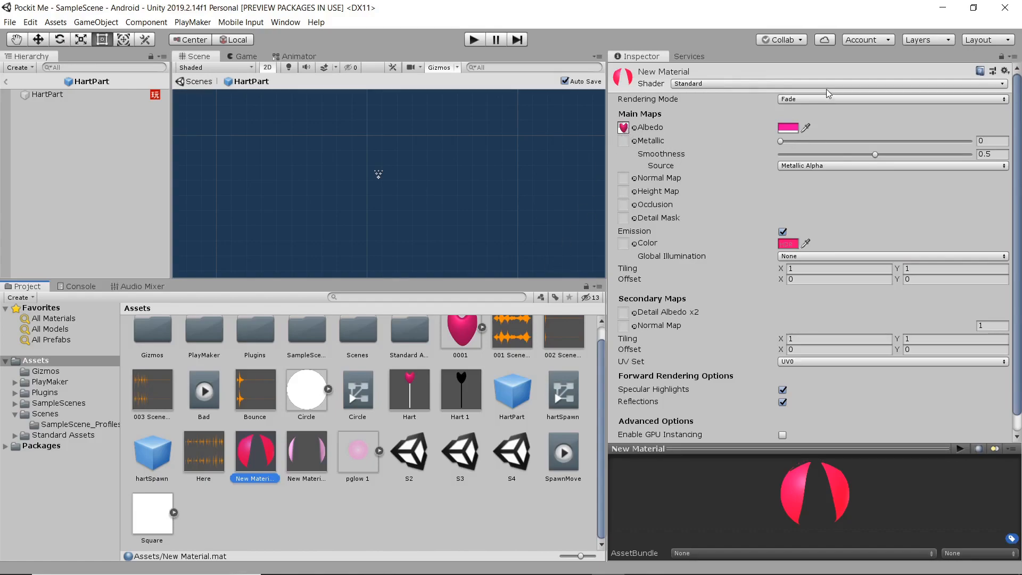
{"action": "left_click", "coordinate": [800, 100]}
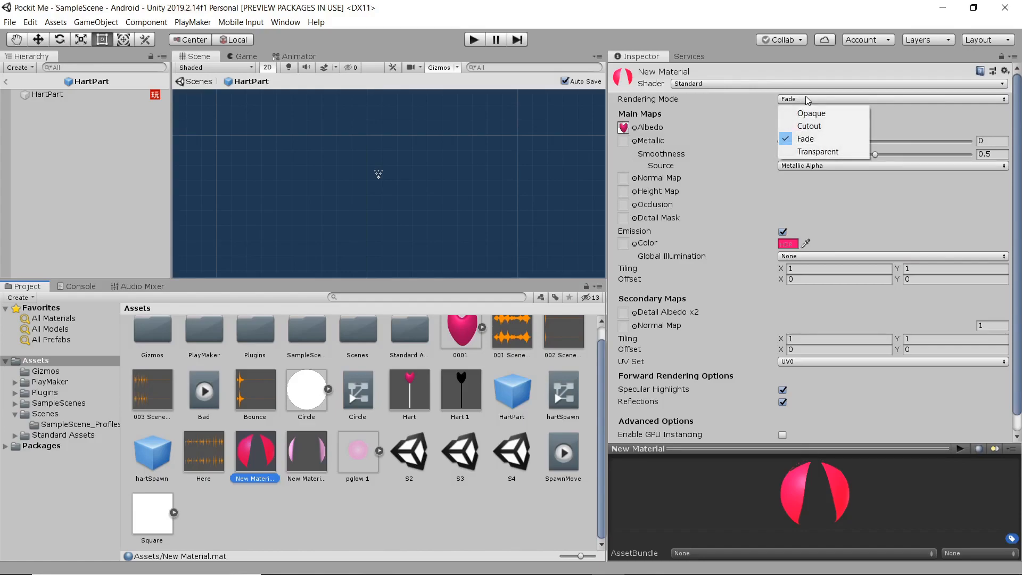
{"action": "left_click", "coordinate": [809, 140]}
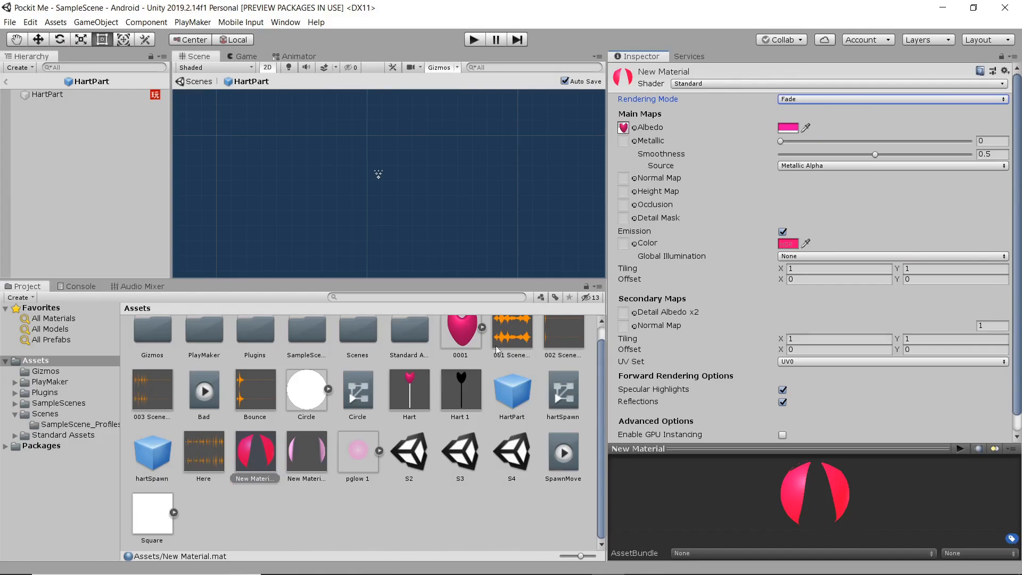
{"action": "scroll", "coordinate": [738, 274], "scroll_direction": "down", "scroll_amount": 1}
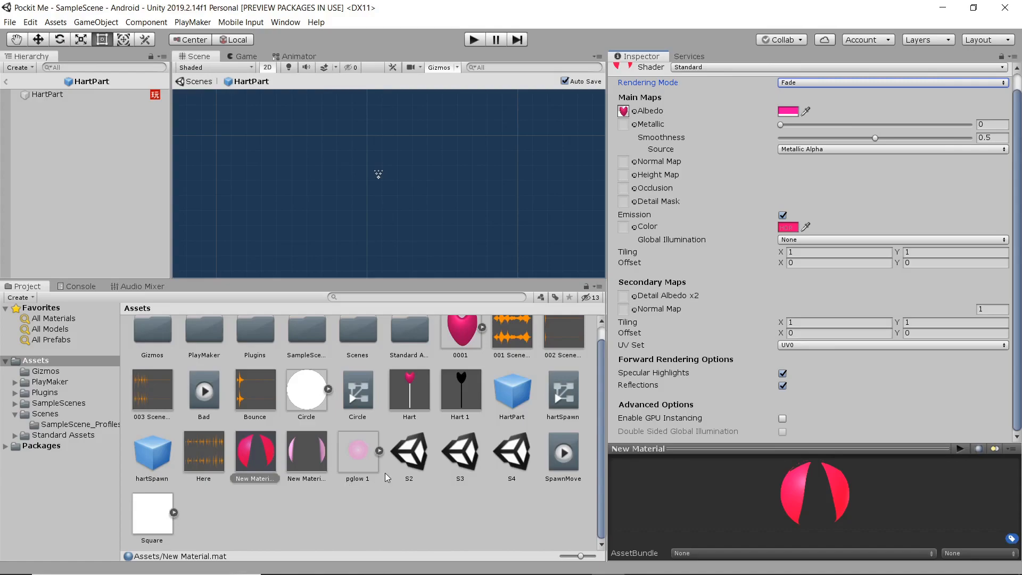
Select HartPart again and check its audio source settings and the material assigned in the Renderer module.
{"action": "left_click", "coordinate": [43, 95]}
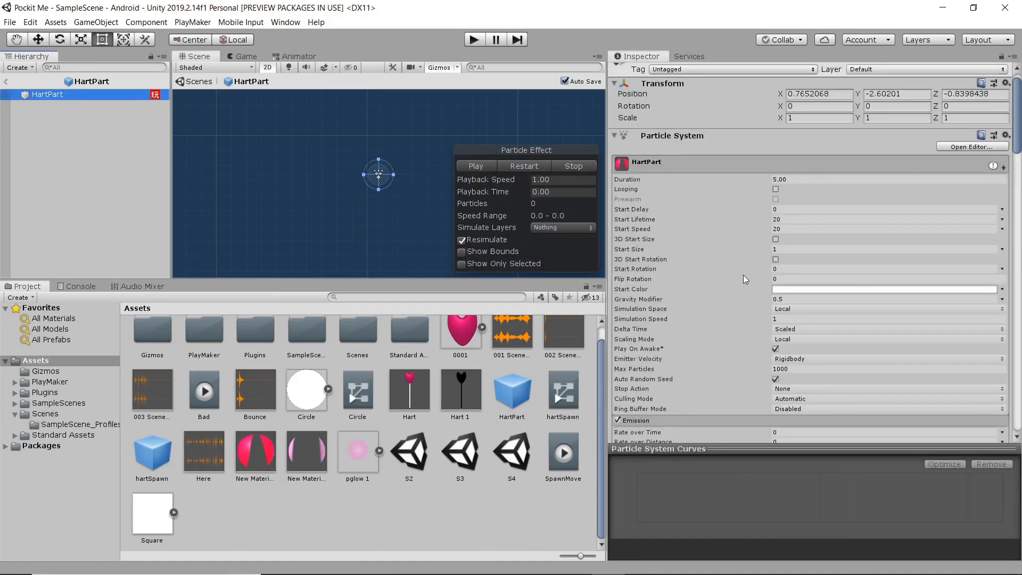
{"action": "scroll", "coordinate": [746, 282], "scroll_direction": "down", "scroll_amount": 20}
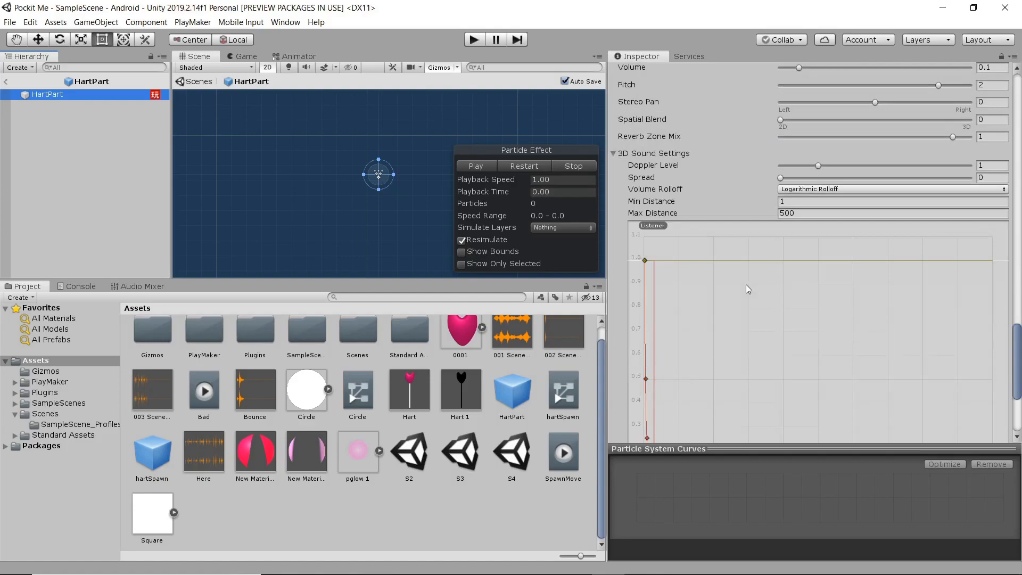
{"action": "scroll", "coordinate": [746, 284], "scroll_direction": "up", "scroll_amount": 10}
{"action": "scroll", "coordinate": [746, 285], "scroll_direction": "up", "scroll_amount": 7}
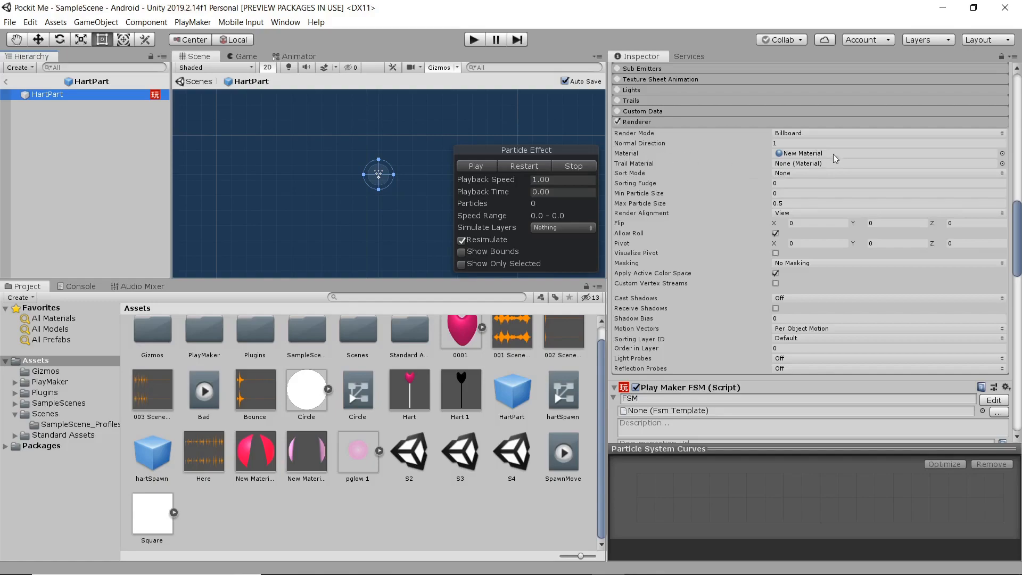
Leave the HartPart prefab and inspect the side walls and top bar with their Box Collider 2D components.
{"action": "left_click", "coordinate": [12, 81]}
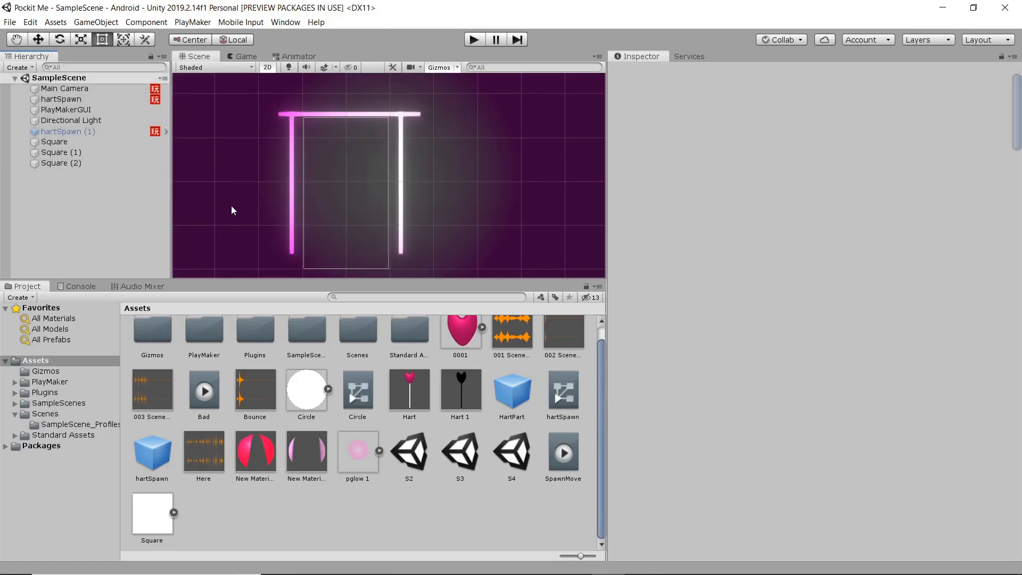
{"action": "left_click", "coordinate": [292, 164]}
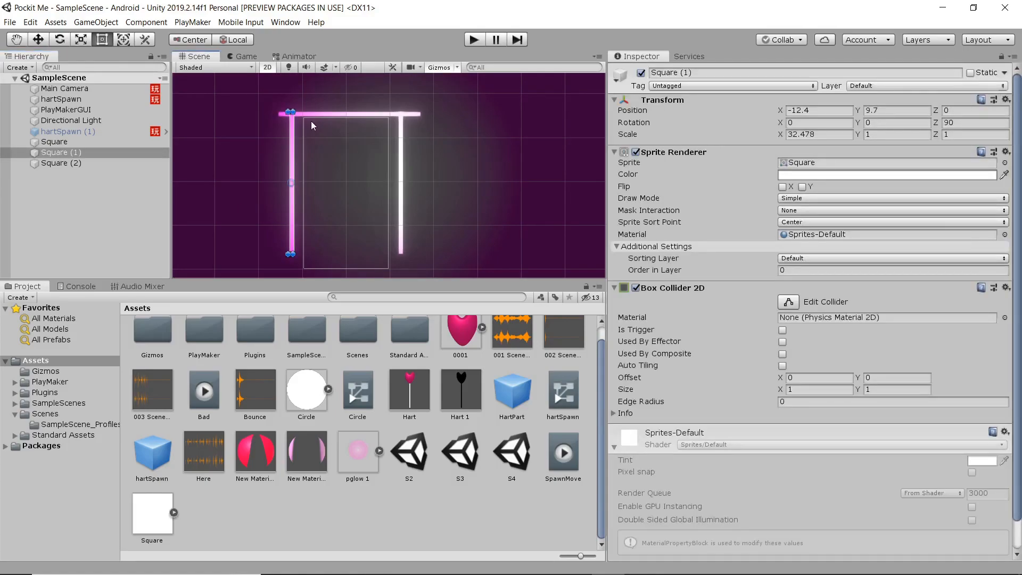
{"action": "left_click", "coordinate": [327, 114]}
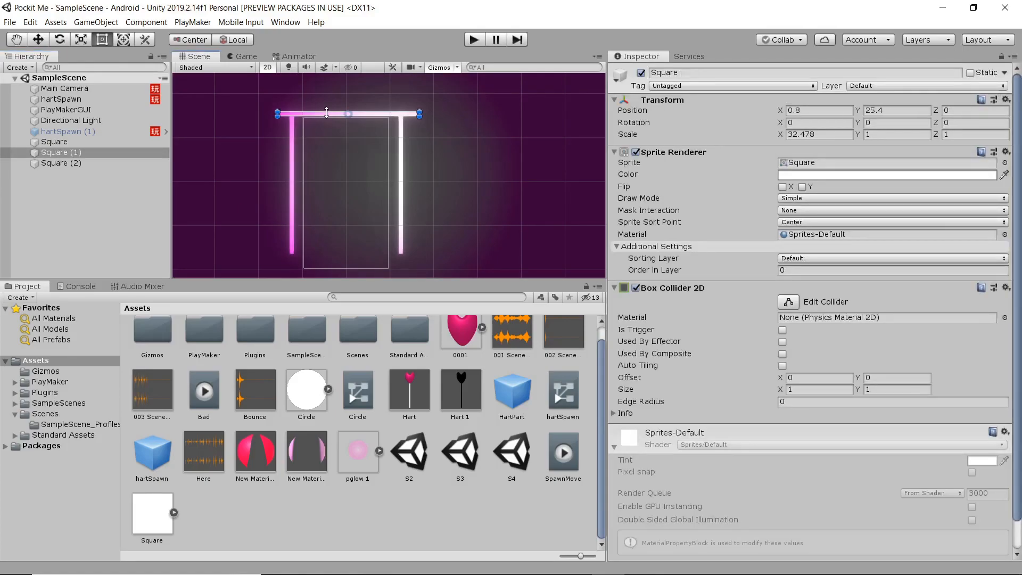
{"action": "left_click", "coordinate": [401, 154]}
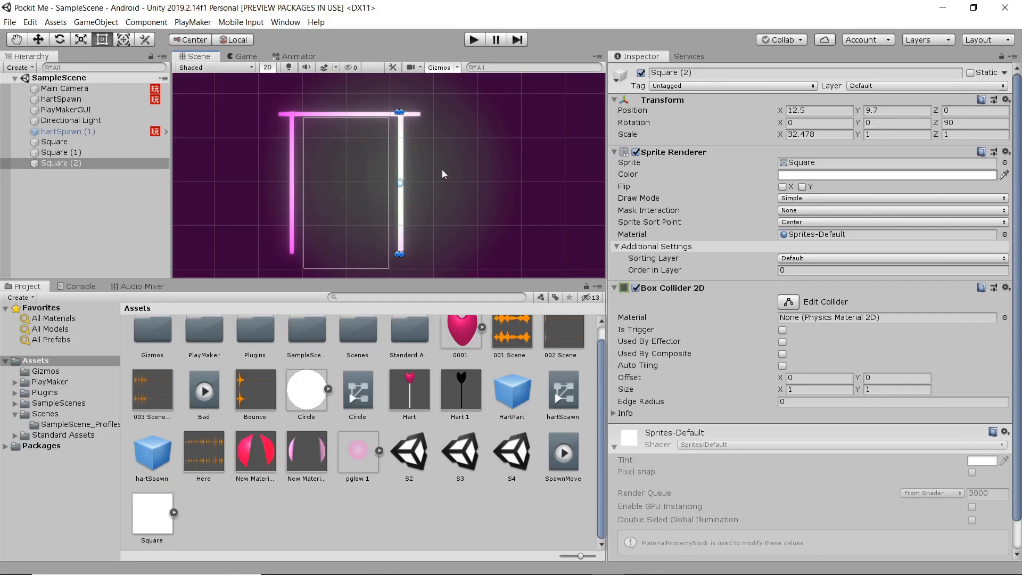
{"action": "left_click", "coordinate": [327, 111]}
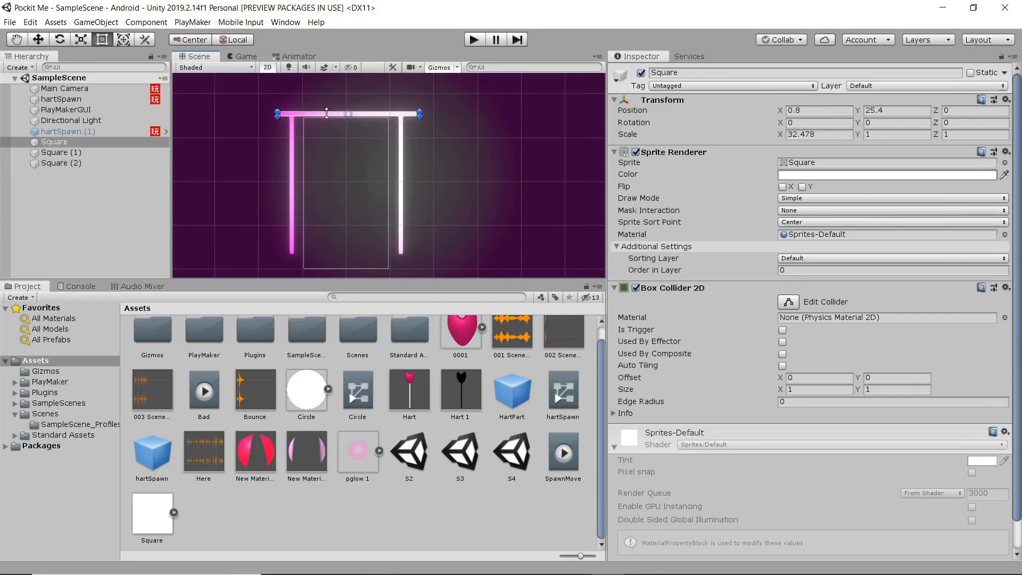
{"action": "left_click", "coordinate": [289, 144]}
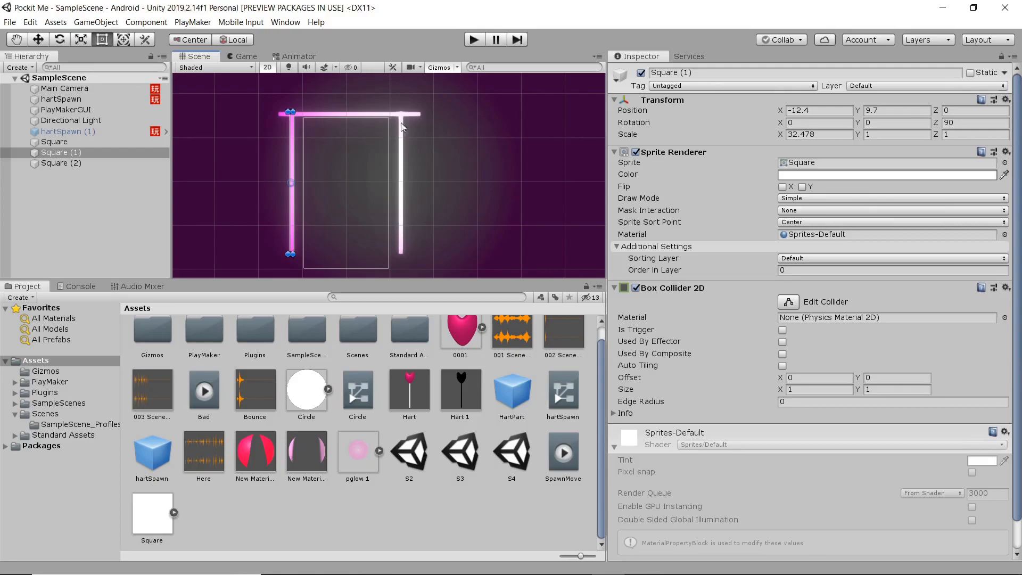
{"action": "scroll", "coordinate": [385, 155], "scroll_direction": "down", "scroll_amount": 1}
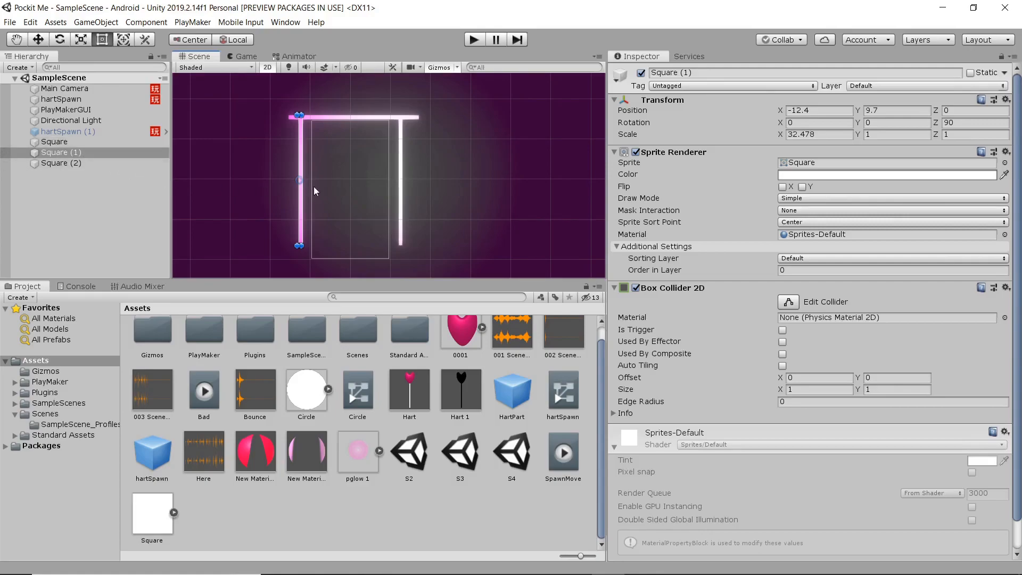
Browse to the SampleScene_Profiles folder under Scenes and compare the post-processing settings of the Main Camera profiles.
{"action": "left_click", "coordinate": [140, 313]}
{"action": "double_click", "coordinate": [360, 330]}
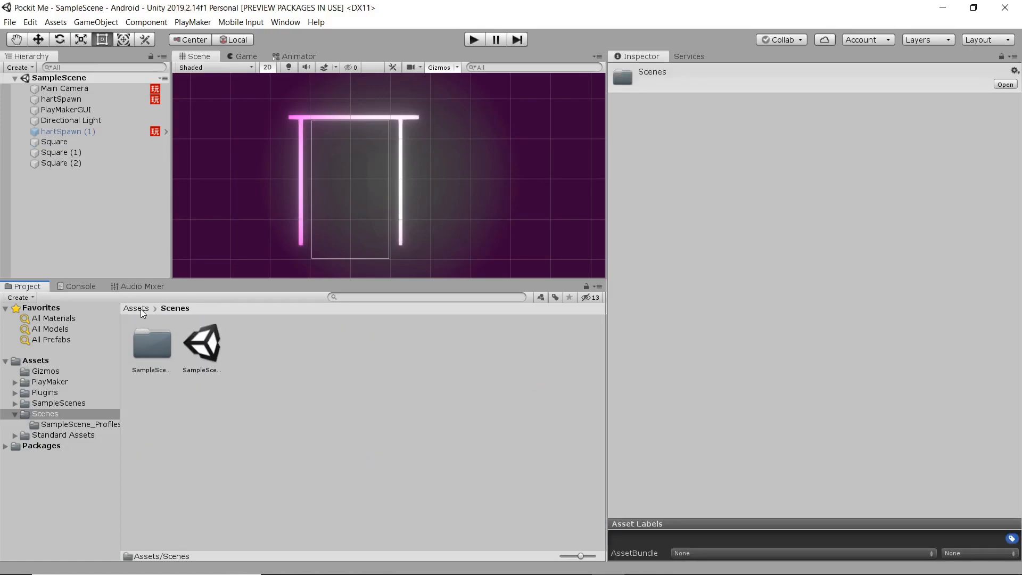
{"action": "left_click", "coordinate": [138, 308]}
{"action": "double_click", "coordinate": [365, 352]}
{"action": "double_click", "coordinate": [153, 345]}
{"action": "left_click", "coordinate": [164, 350]}
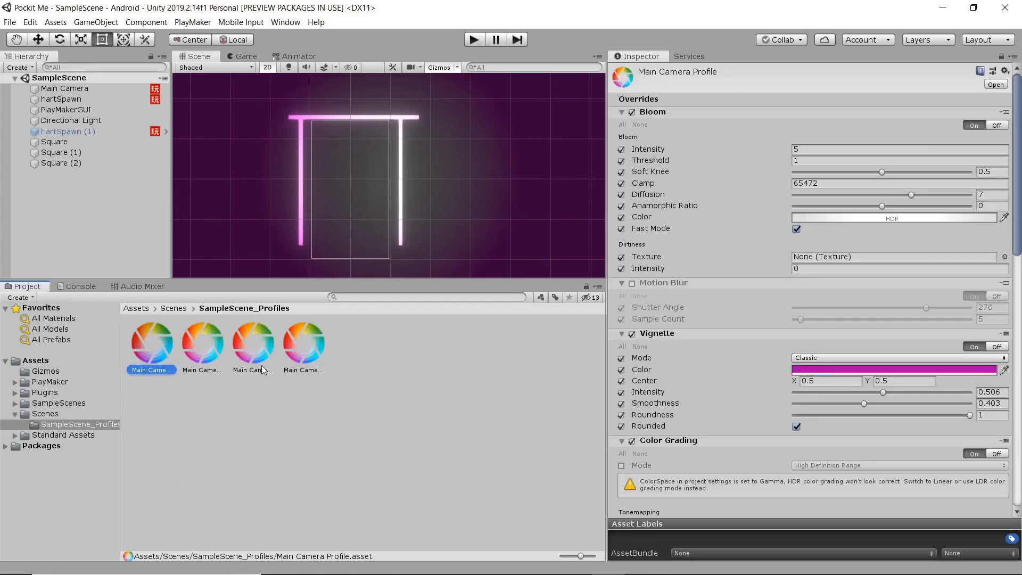
{"action": "left_click", "coordinate": [239, 371]}
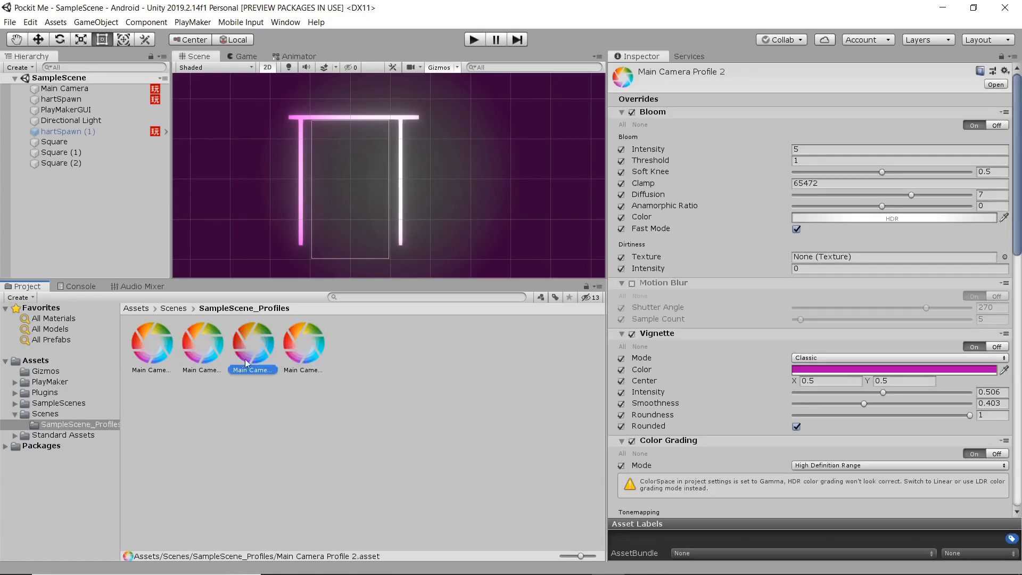
{"action": "left_click", "coordinate": [302, 362]}
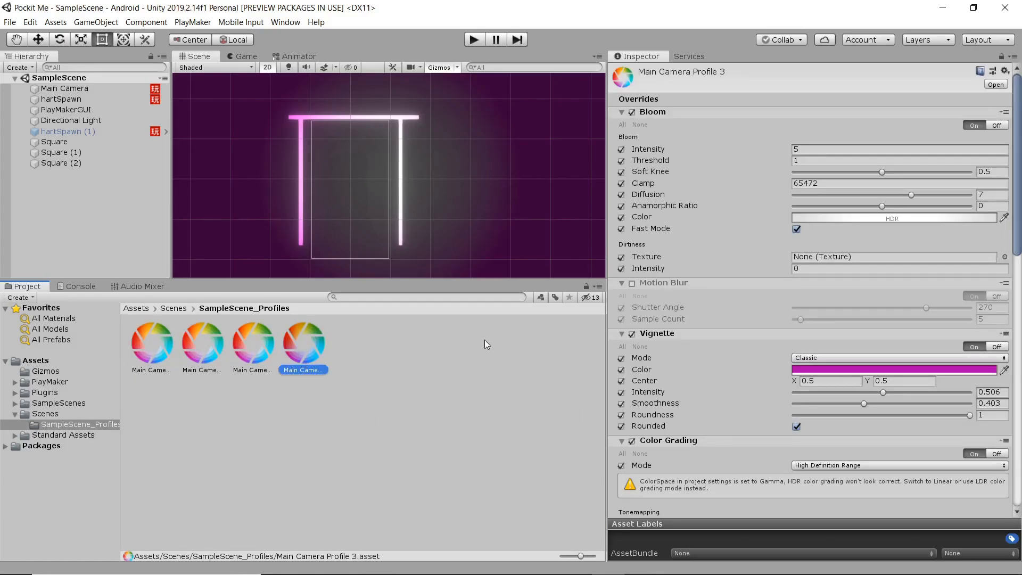
{"action": "left_click", "coordinate": [144, 363]}
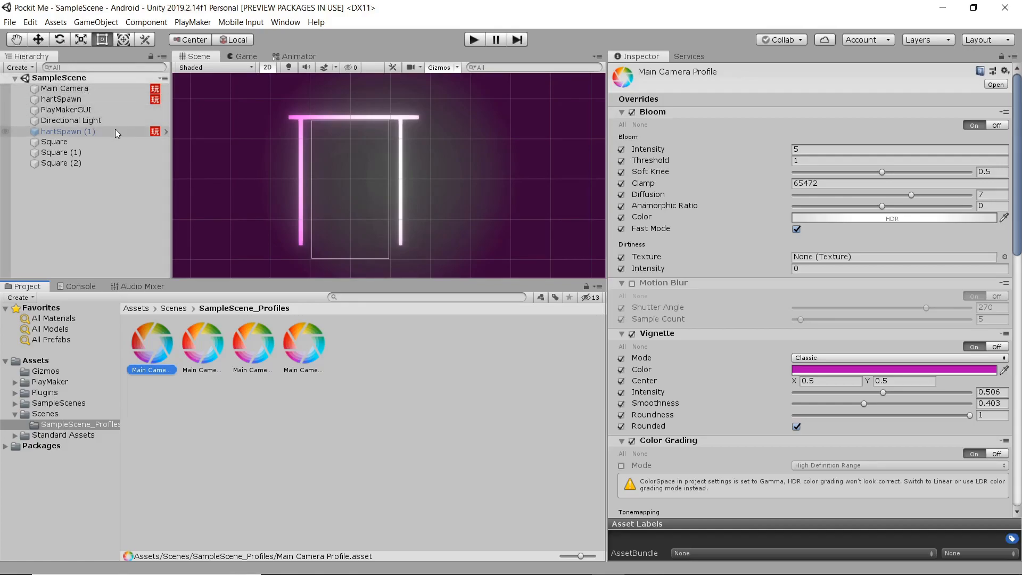
Open the S2 scene from the project's Assets folder.
{"action": "left_click", "coordinate": [11, 24]}
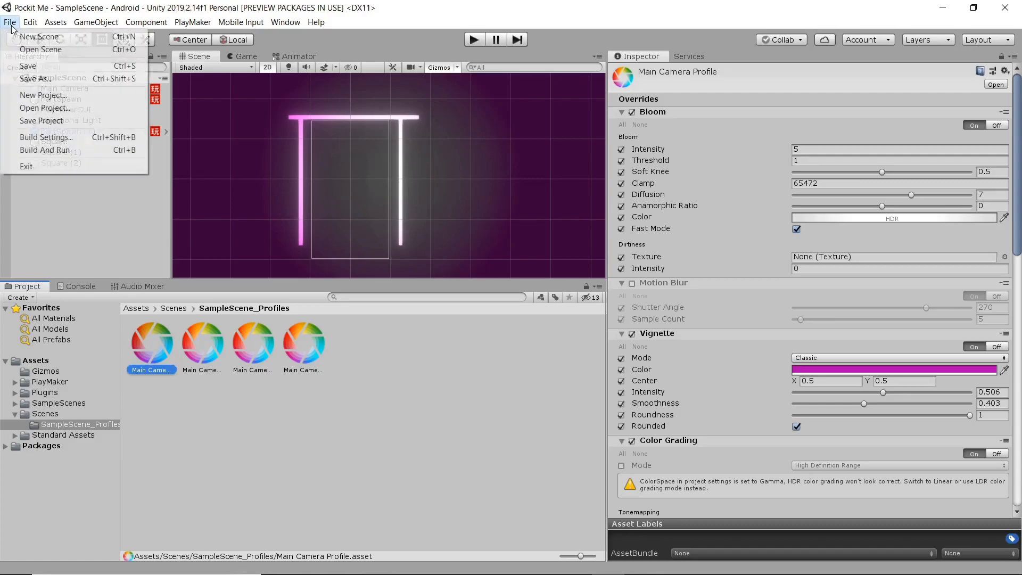
{"action": "left_click", "coordinate": [53, 54]}
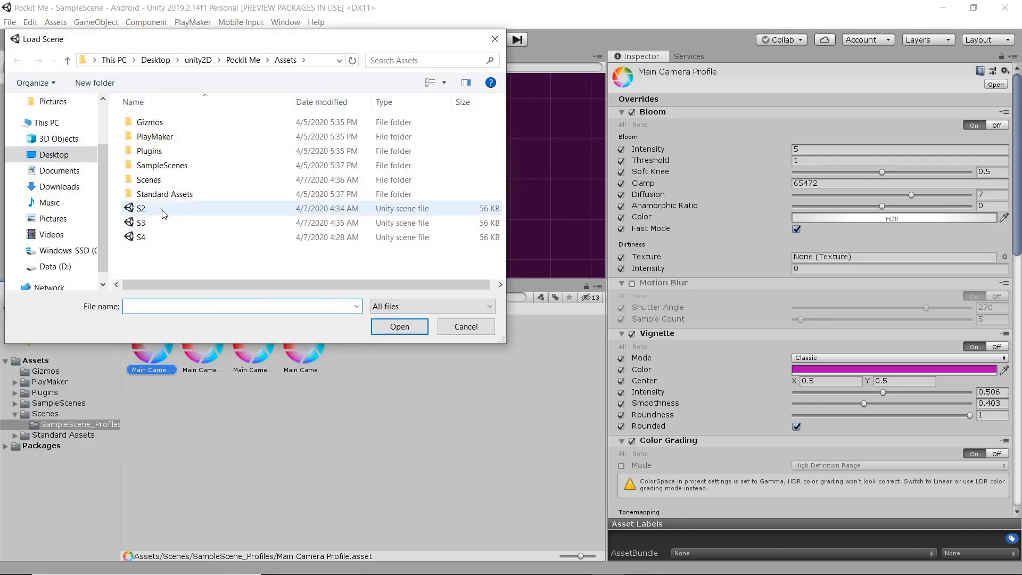
{"action": "left_click", "coordinate": [164, 210]}
{"action": "left_click", "coordinate": [400, 326]}
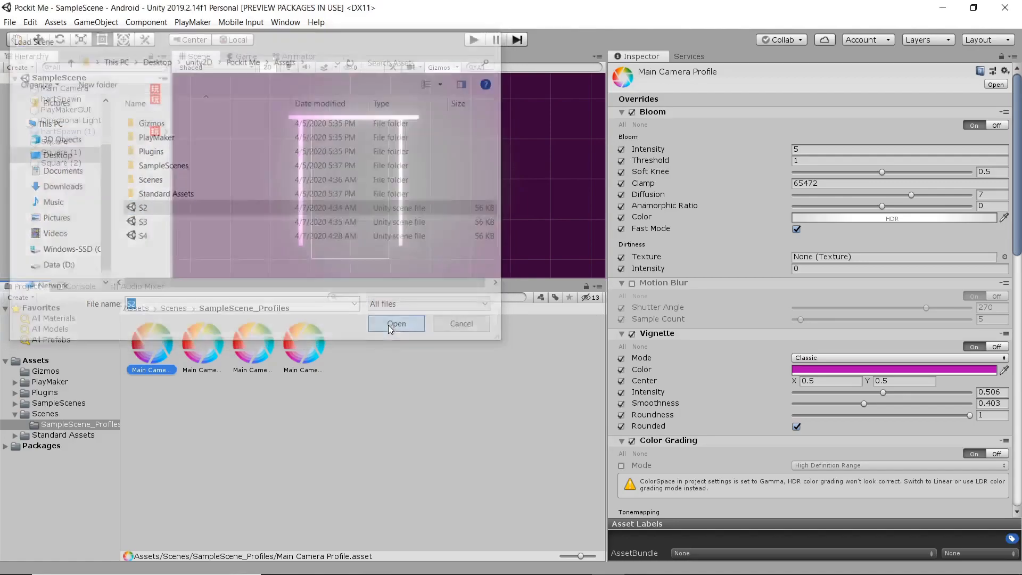
Look over Main Camera Profile 1 and the Main Camera's bloom, vignette and color grading overrides in S2.
{"action": "left_click", "coordinate": [201, 352]}
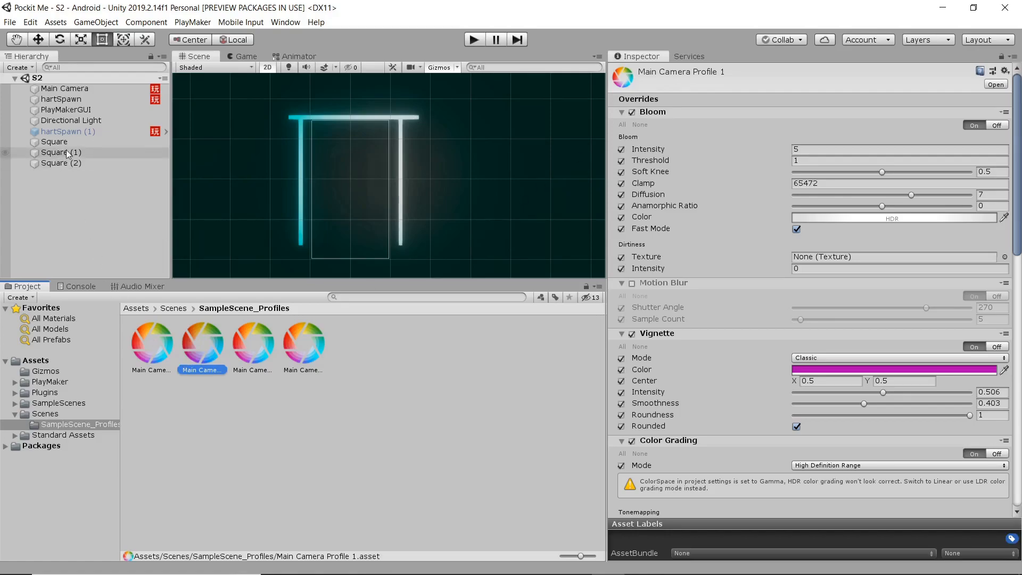
{"action": "left_click", "coordinate": [62, 93]}
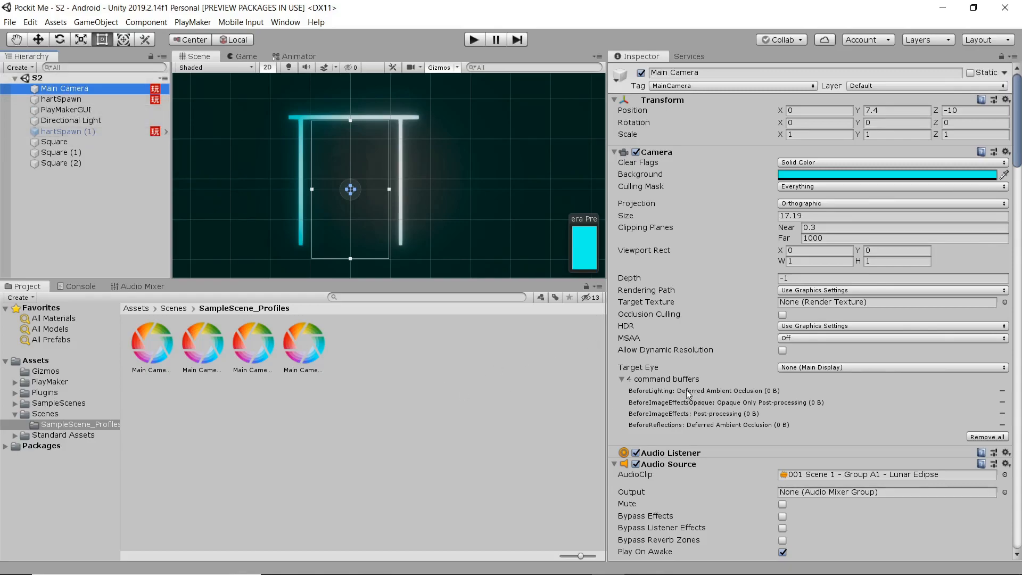
{"action": "scroll", "coordinate": [682, 387], "scroll_direction": "down", "scroll_amount": 10}
{"action": "scroll", "coordinate": [657, 383], "scroll_direction": "down", "scroll_amount": 10}
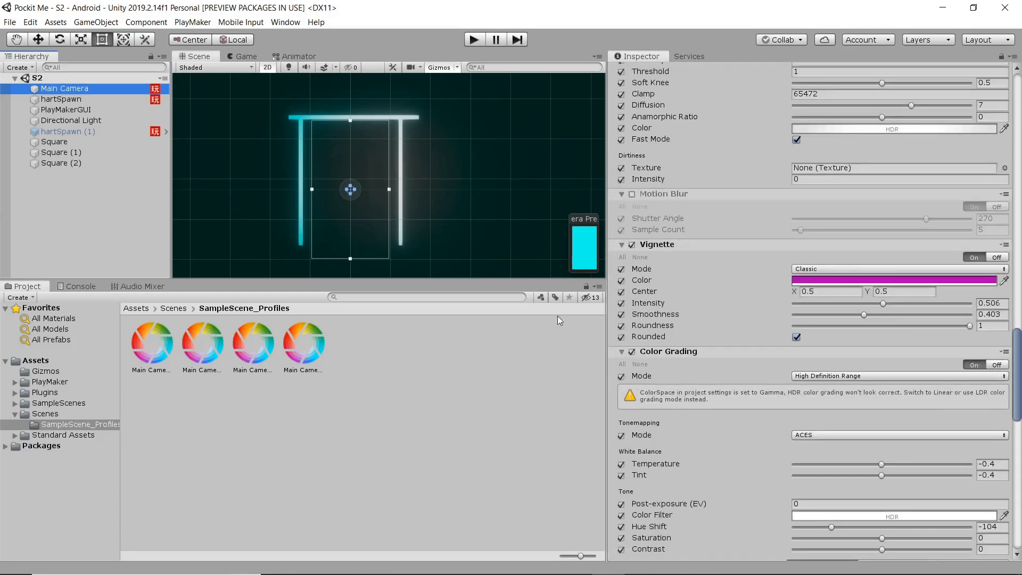
{"action": "left_click", "coordinate": [282, 23]}
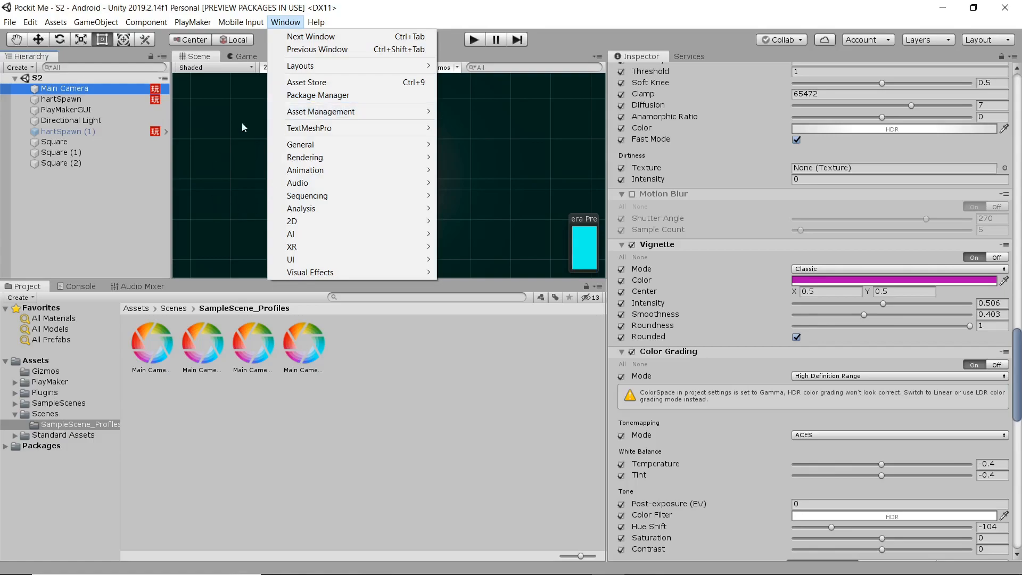
{"action": "left_click", "coordinate": [492, 403]}
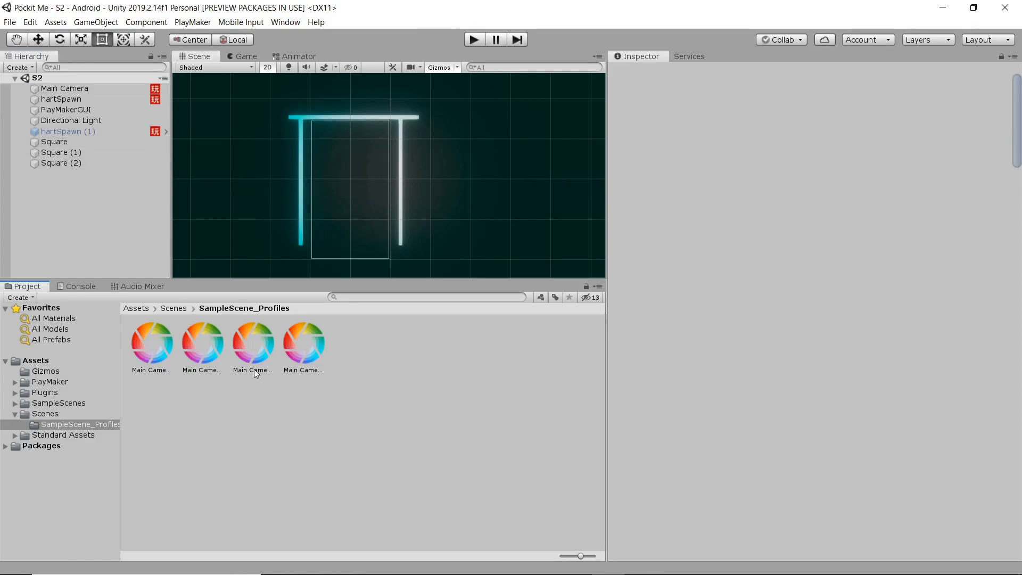
Check the Main Camera's Post Process Volume and compare the trackballs of Main Camera Profile and Main Camera Profile 1.
{"action": "left_click", "coordinate": [95, 91]}
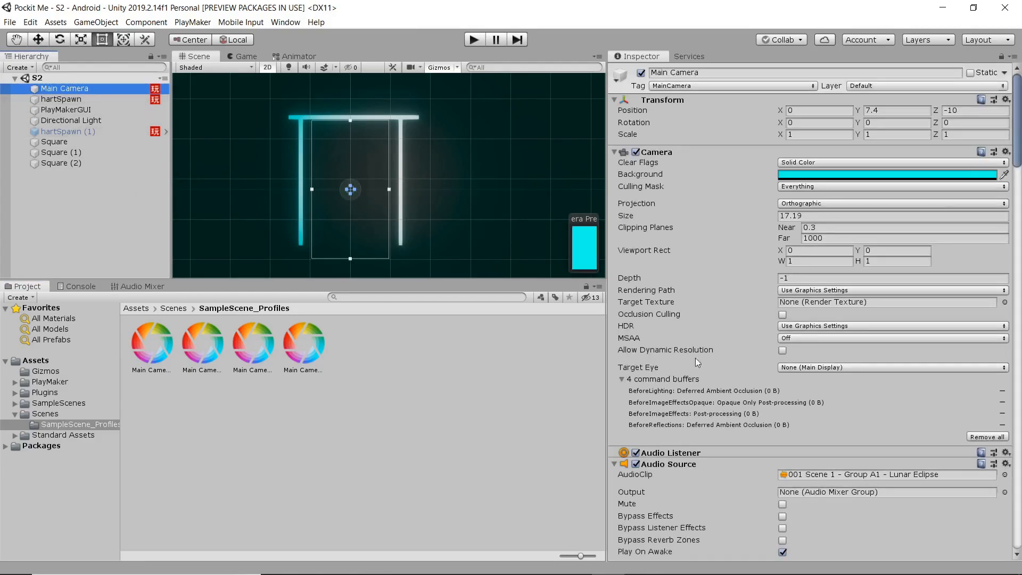
{"action": "scroll", "coordinate": [707, 366], "scroll_direction": "down", "scroll_amount": 20}
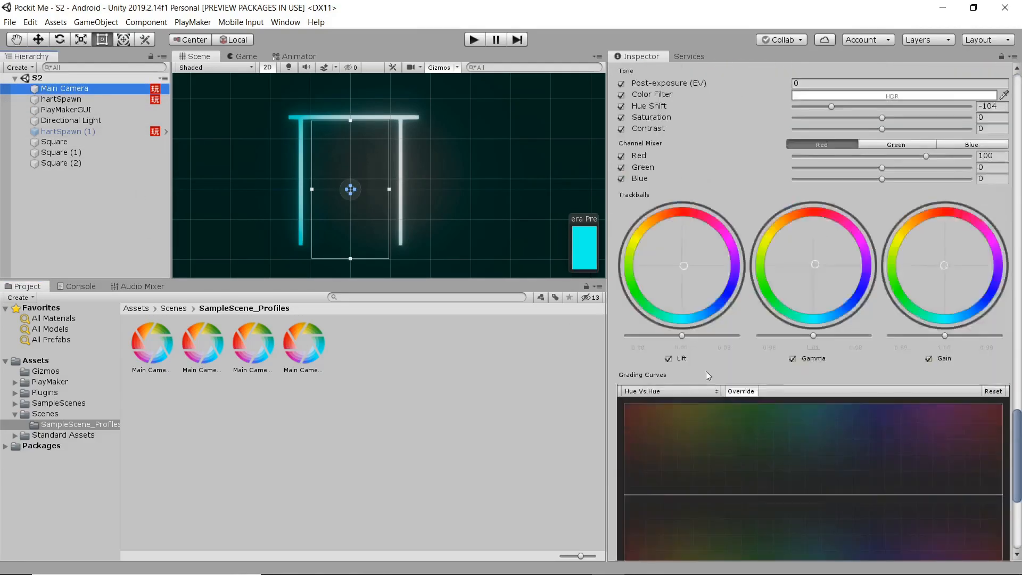
{"action": "scroll", "coordinate": [706, 371], "scroll_direction": "up", "scroll_amount": 10}
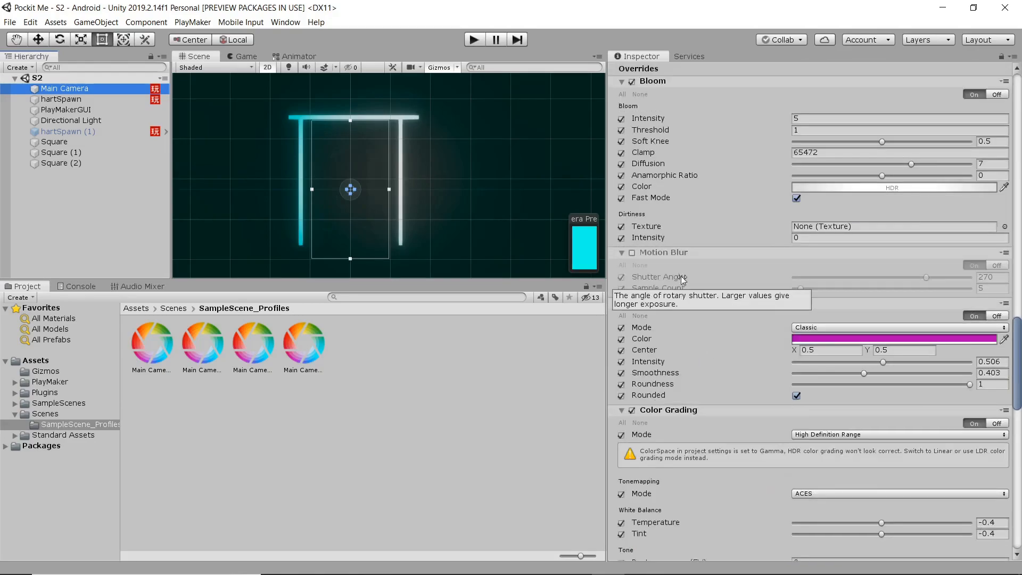
{"action": "scroll", "coordinate": [725, 291], "scroll_direction": "up", "scroll_amount": 4}
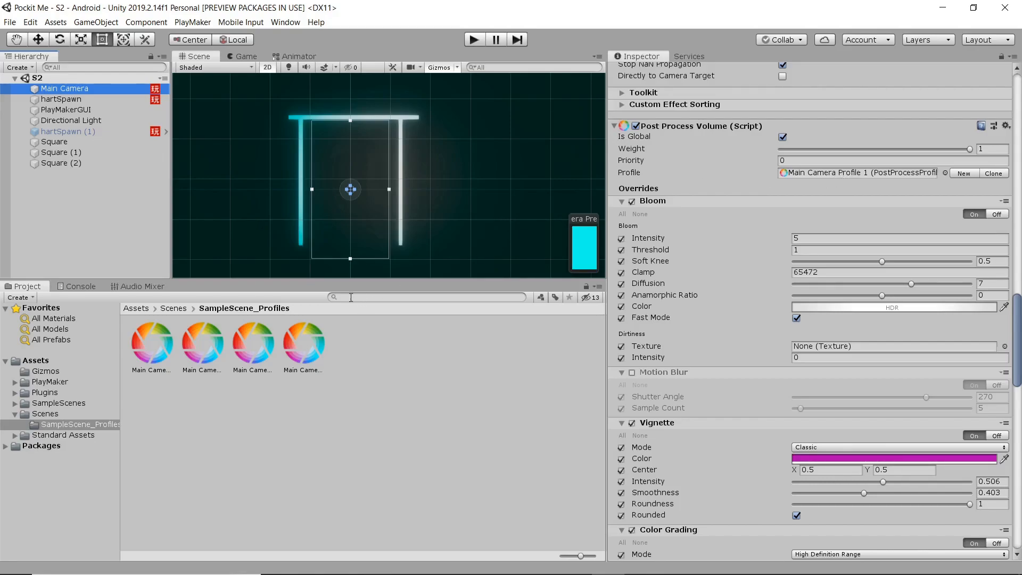
{"action": "left_click", "coordinate": [154, 354]}
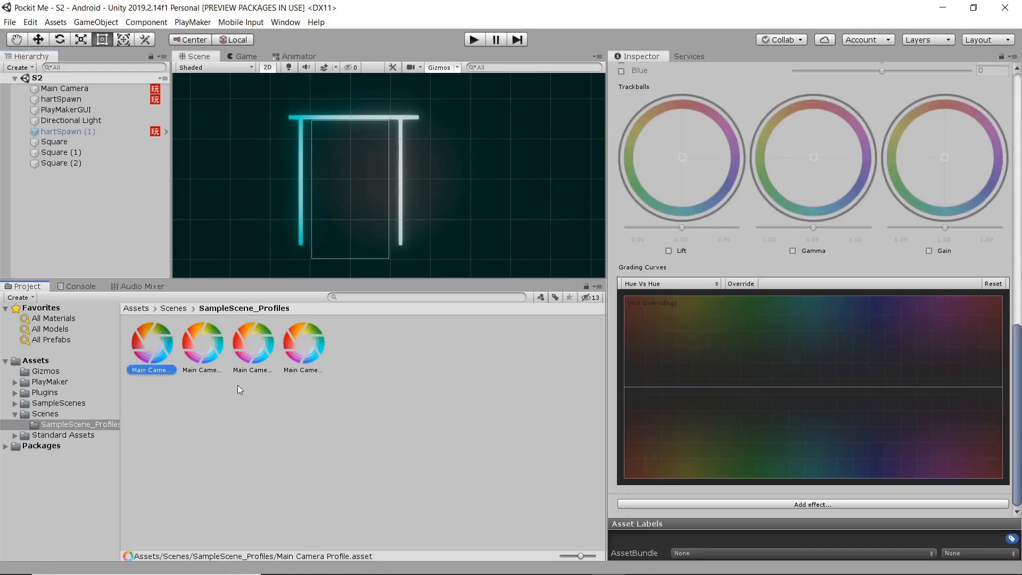
{"action": "left_click", "coordinate": [219, 358]}
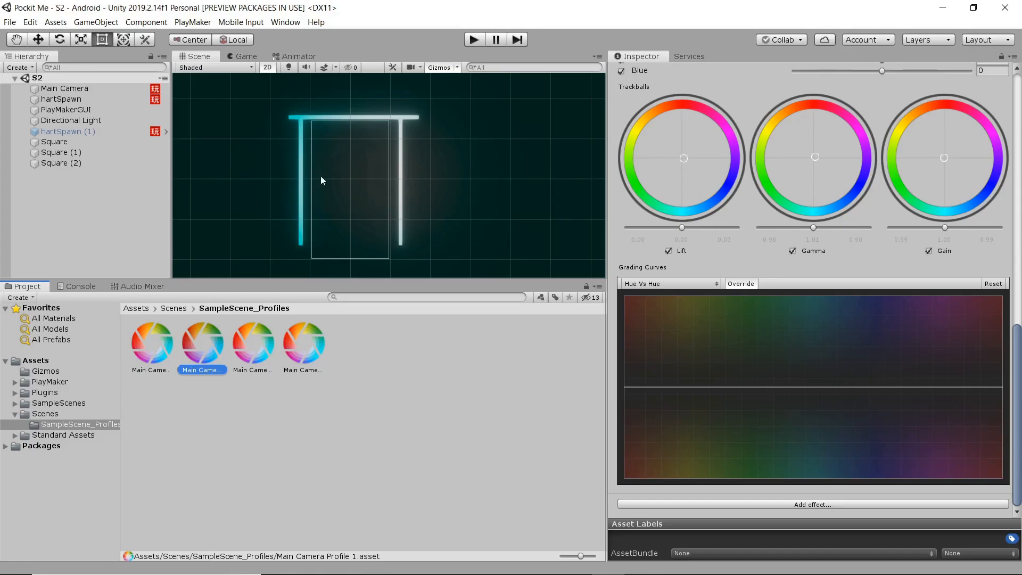
Playtest the S2 scene, popping several heart balloons and checking Main Camera Profile 1's color grading, and stop the game.
{"action": "left_click", "coordinate": [473, 40]}
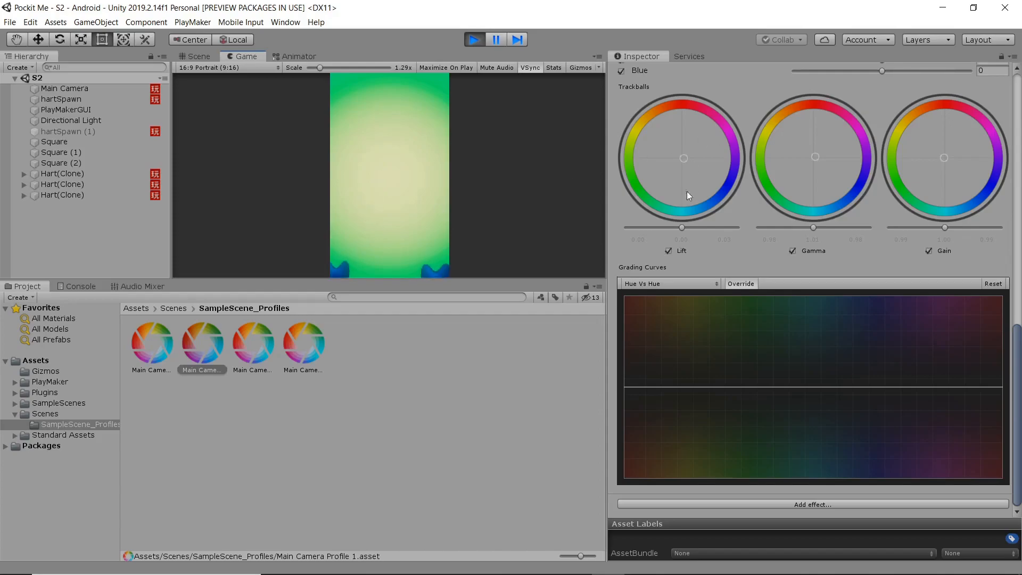
{"action": "scroll", "coordinate": [715, 266], "scroll_direction": "up", "scroll_amount": 10}
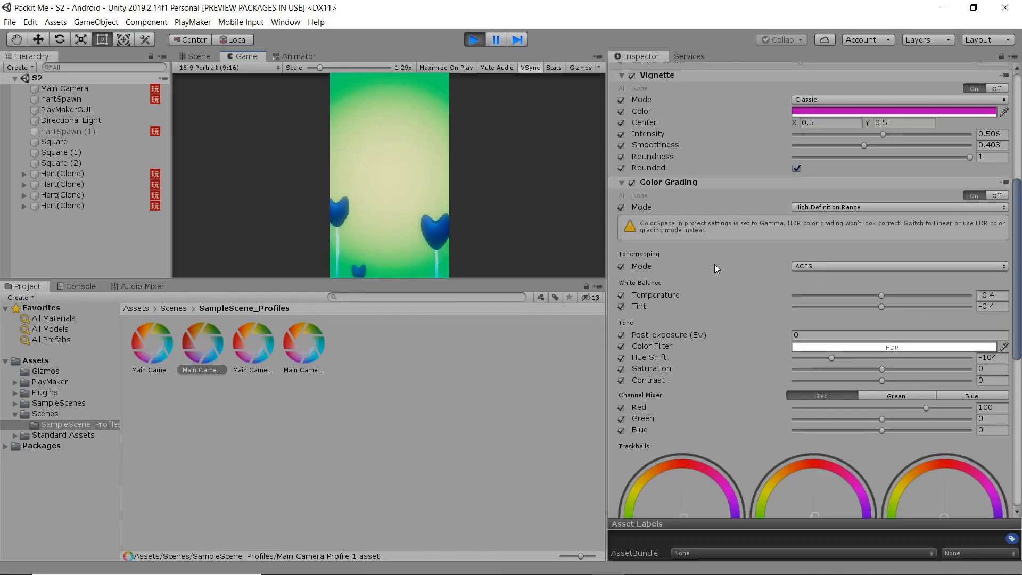
{"action": "left_click", "coordinate": [441, 151]}
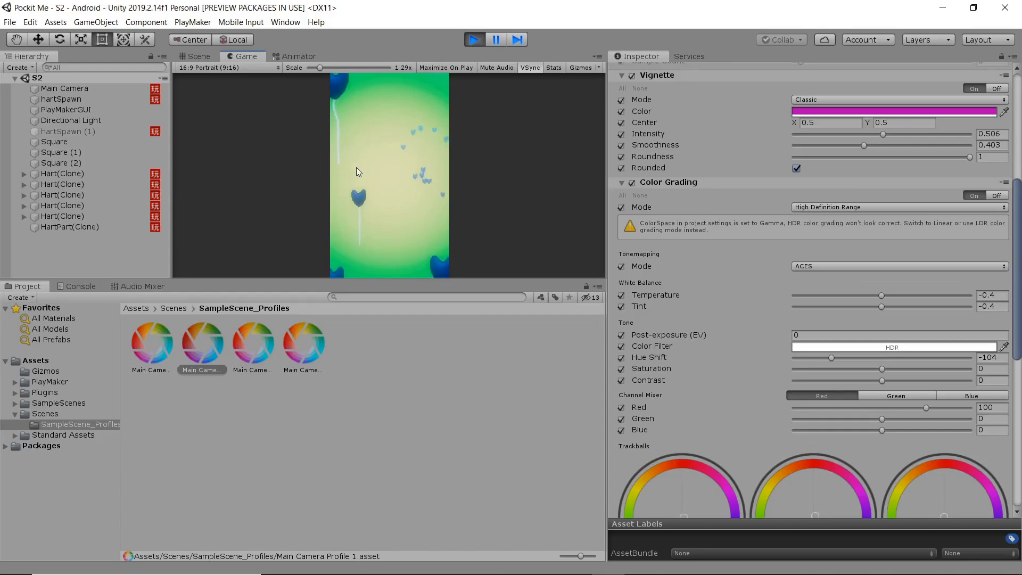
{"action": "left_click", "coordinate": [357, 172]}
{"action": "left_click", "coordinate": [439, 221]}
{"action": "left_click", "coordinate": [339, 212]}
{"action": "key", "text": "ctrl+p"}
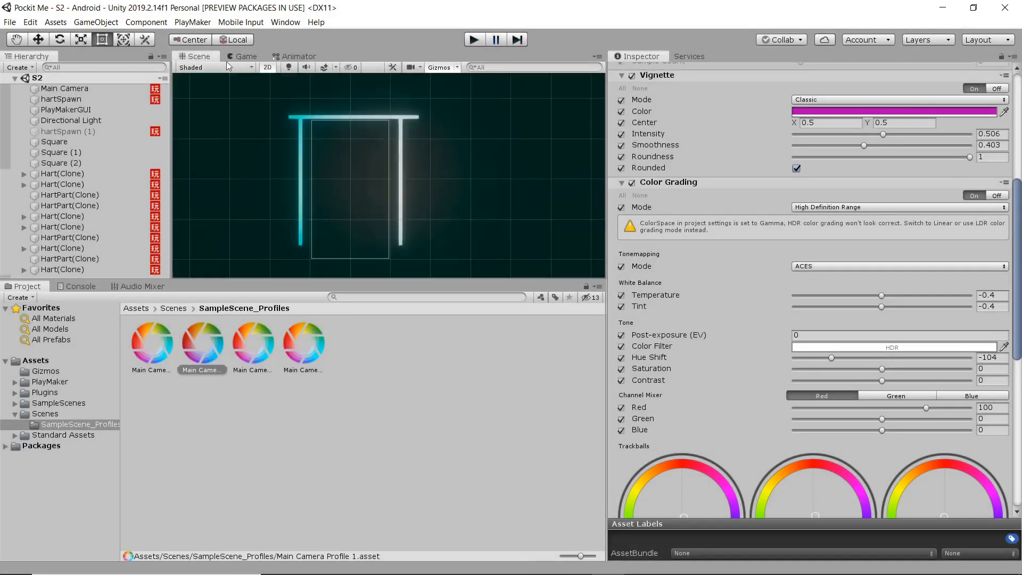
Open the S3 scene from the project's Assets folder.
{"action": "left_click", "coordinate": [10, 22]}
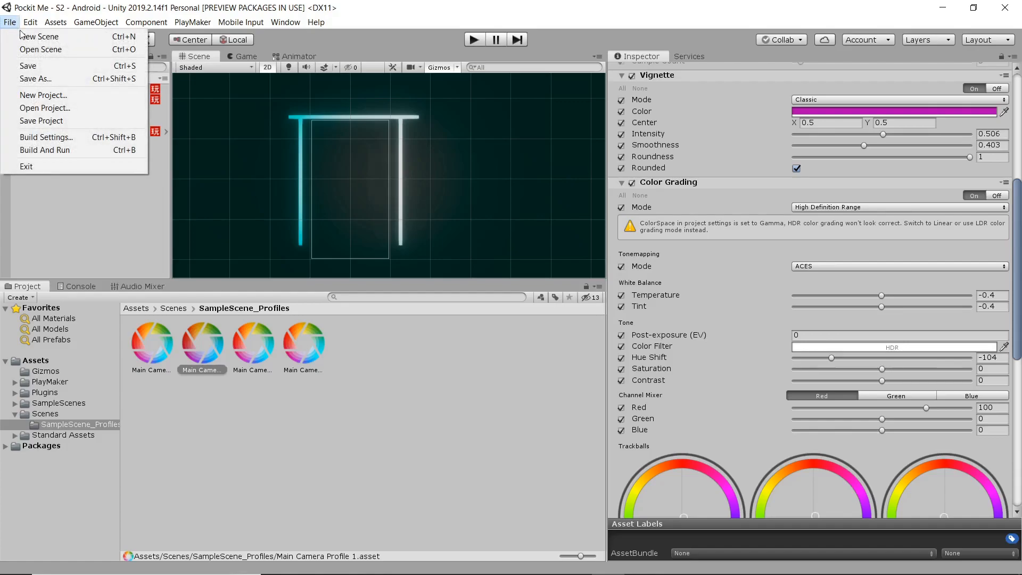
{"action": "left_click", "coordinate": [44, 49]}
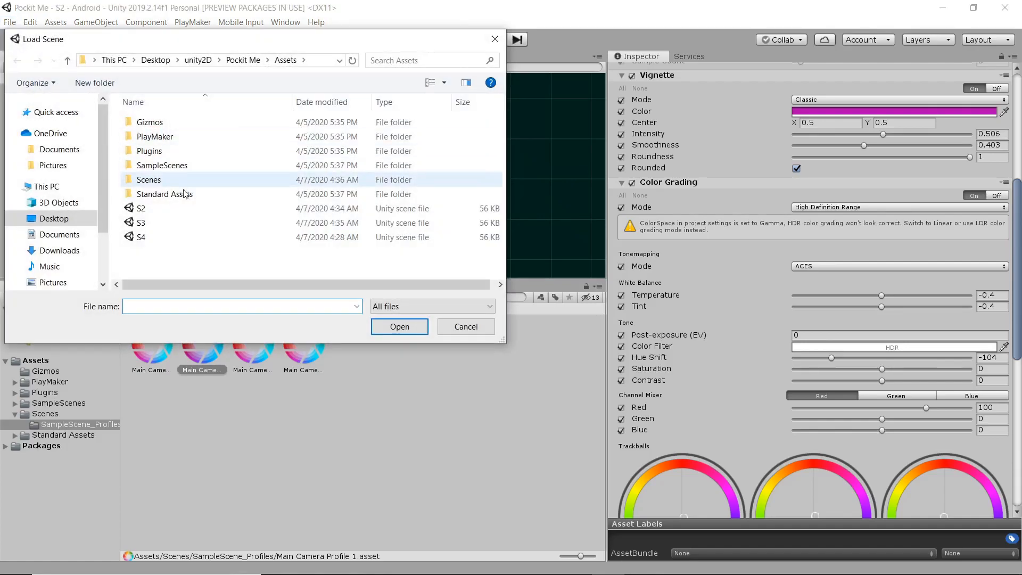
{"action": "left_click", "coordinate": [180, 224]}
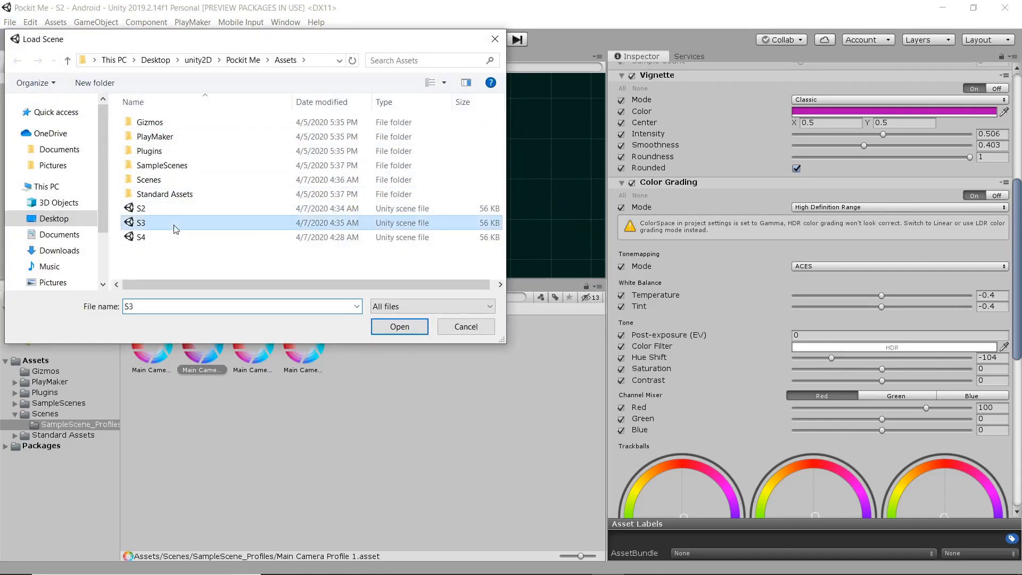
{"action": "left_click", "coordinate": [399, 326]}
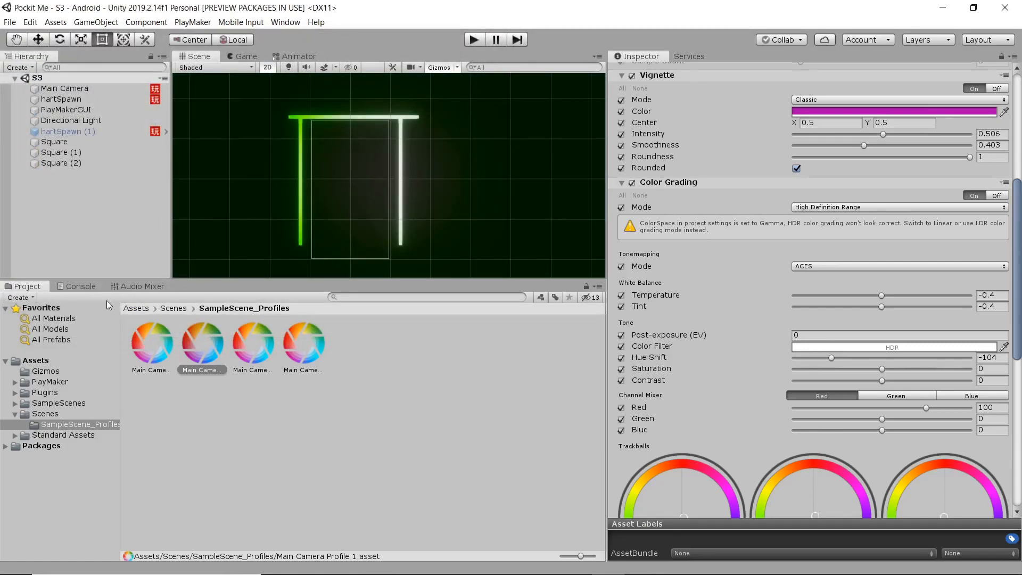
Show the root Assets folder and run a short playtest of the S3 scene.
{"action": "left_click", "coordinate": [140, 308]}
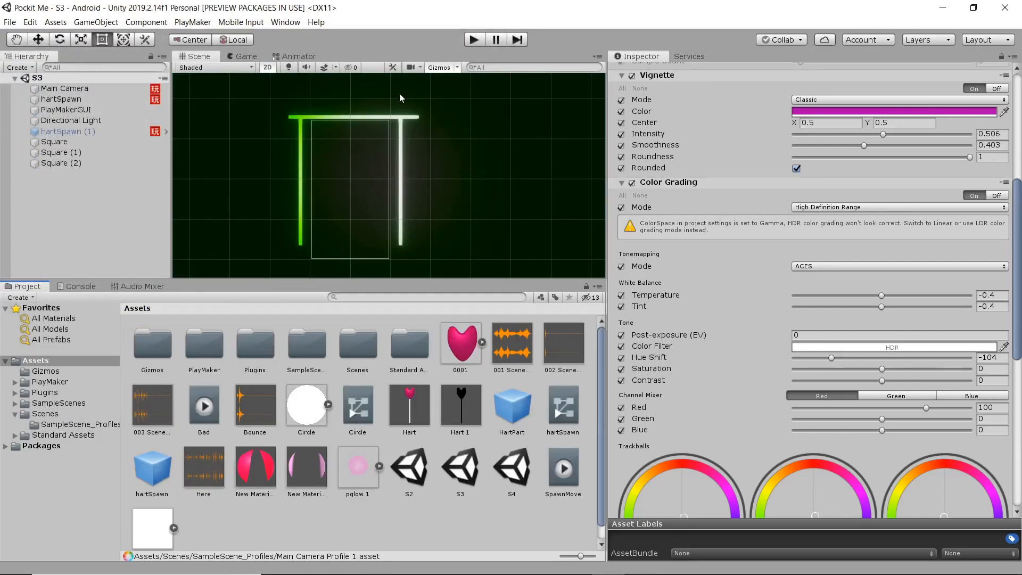
{"action": "left_click", "coordinate": [474, 42]}
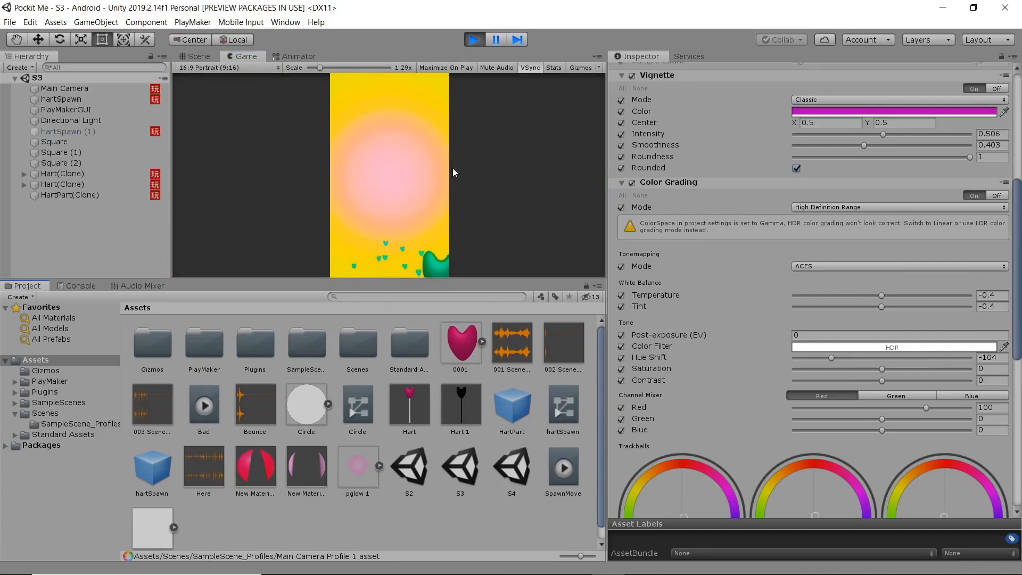
{"action": "left_click", "coordinate": [475, 40]}
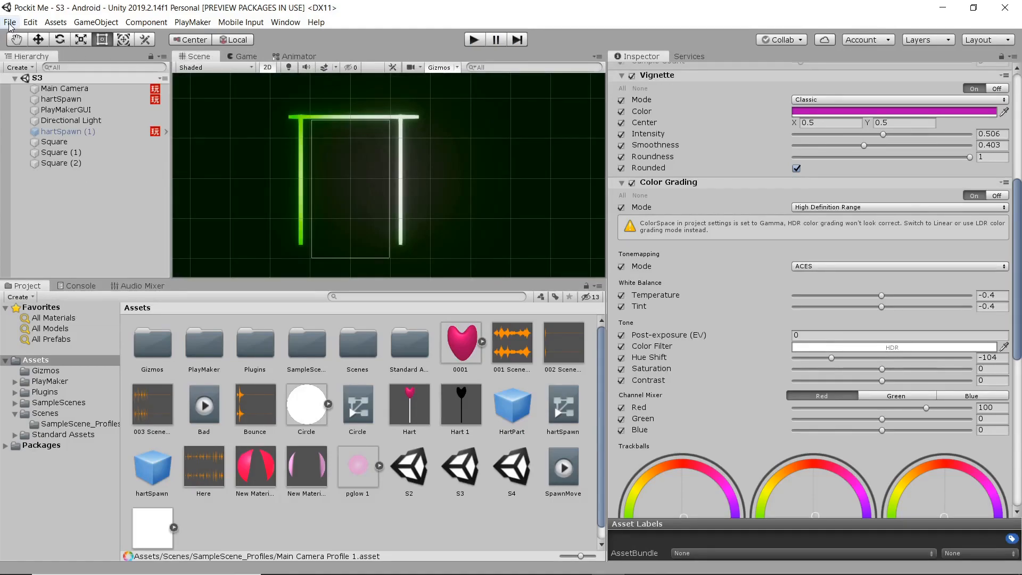
Check the list of scenes included in the Android build settings and close the settings.
{"action": "left_click", "coordinate": [9, 22]}
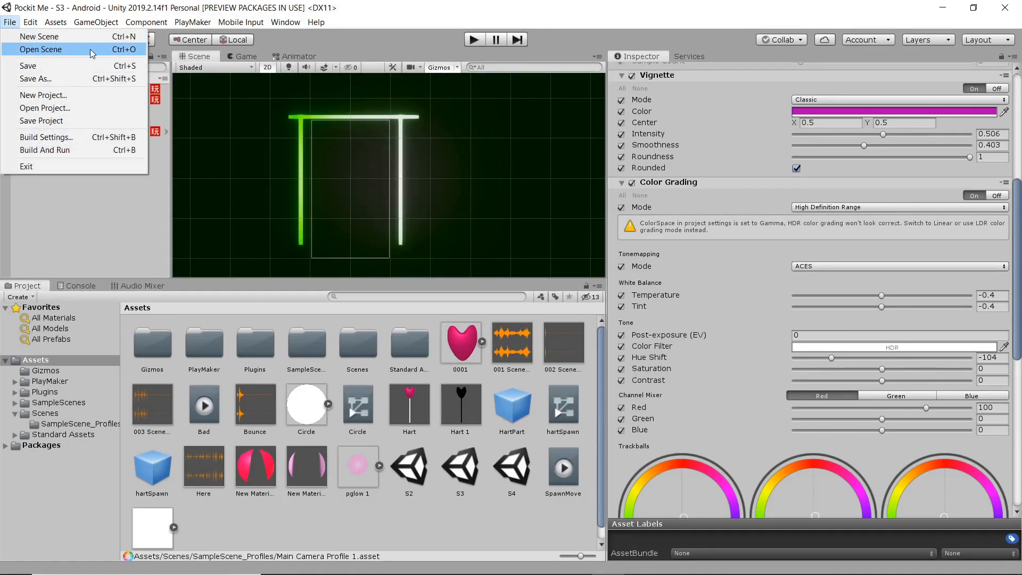
{"action": "left_click", "coordinate": [100, 139]}
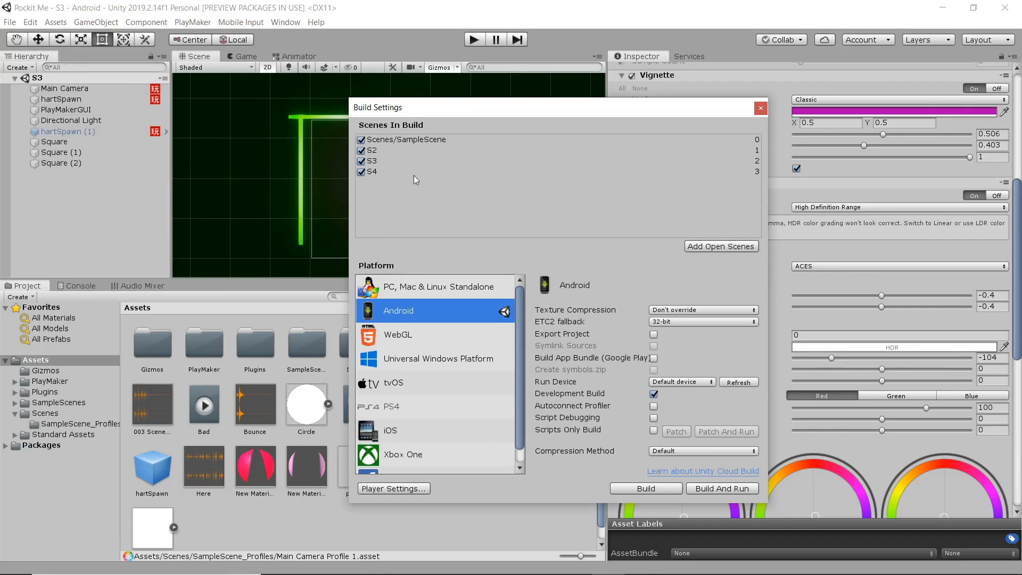
{"action": "left_click", "coordinate": [761, 108]}
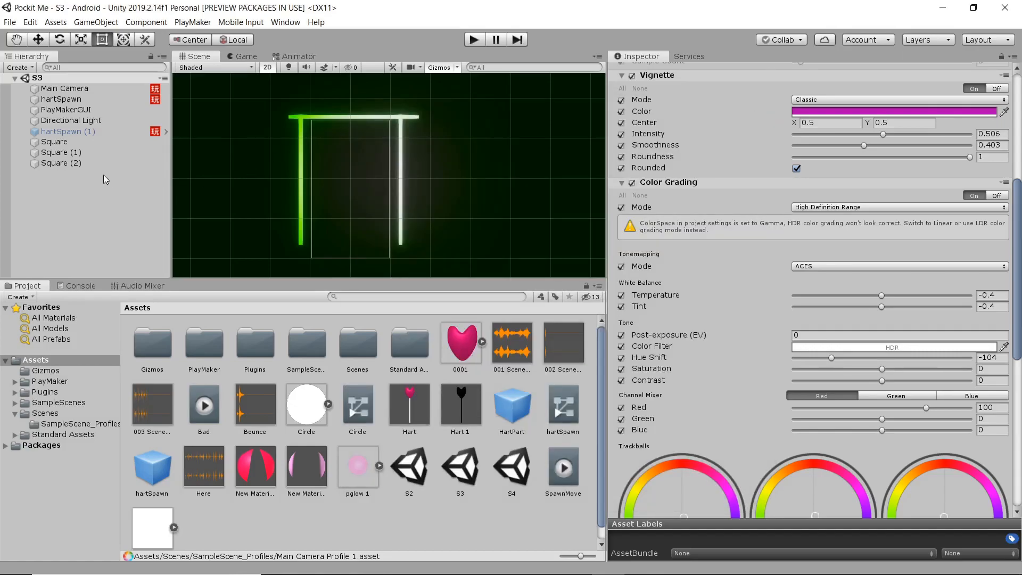
Open the PlayMaker FSMs of hartSpawn (1) and examine the wait and object creation actions in FSM 3's states.
{"action": "left_click", "coordinate": [103, 138]}
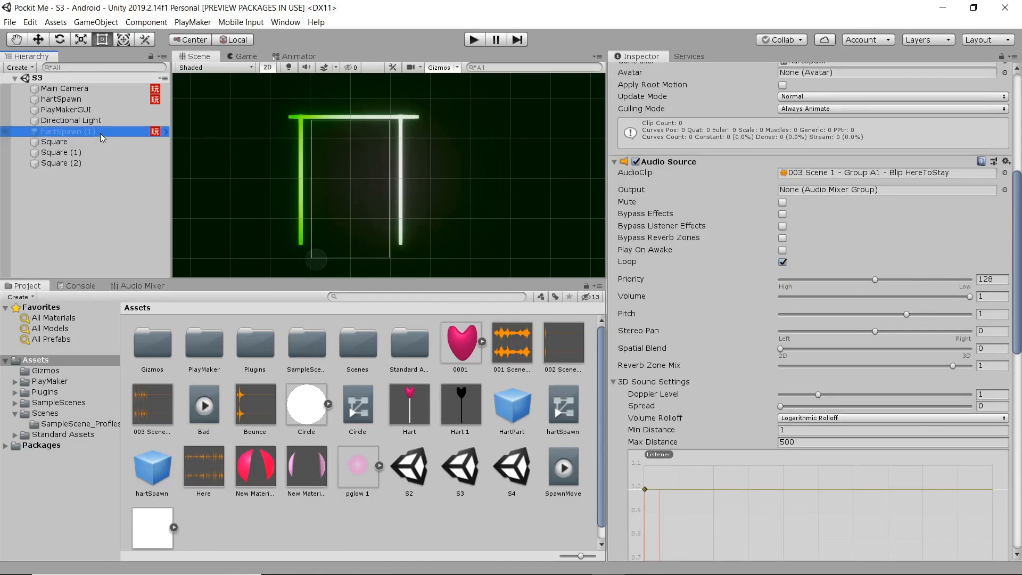
{"action": "scroll", "coordinate": [769, 235], "scroll_direction": "up", "scroll_amount": 5}
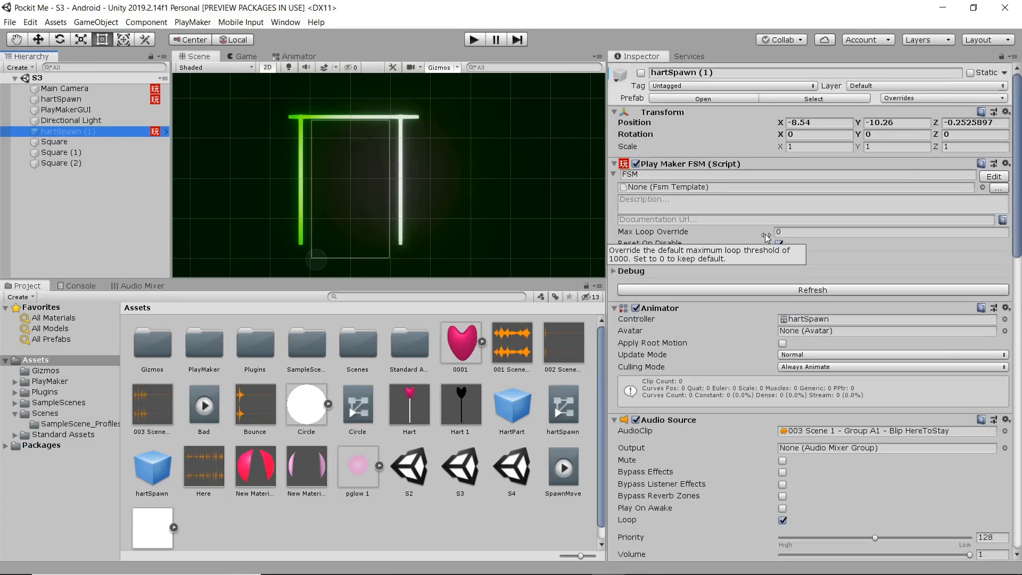
{"action": "left_click", "coordinate": [994, 176]}
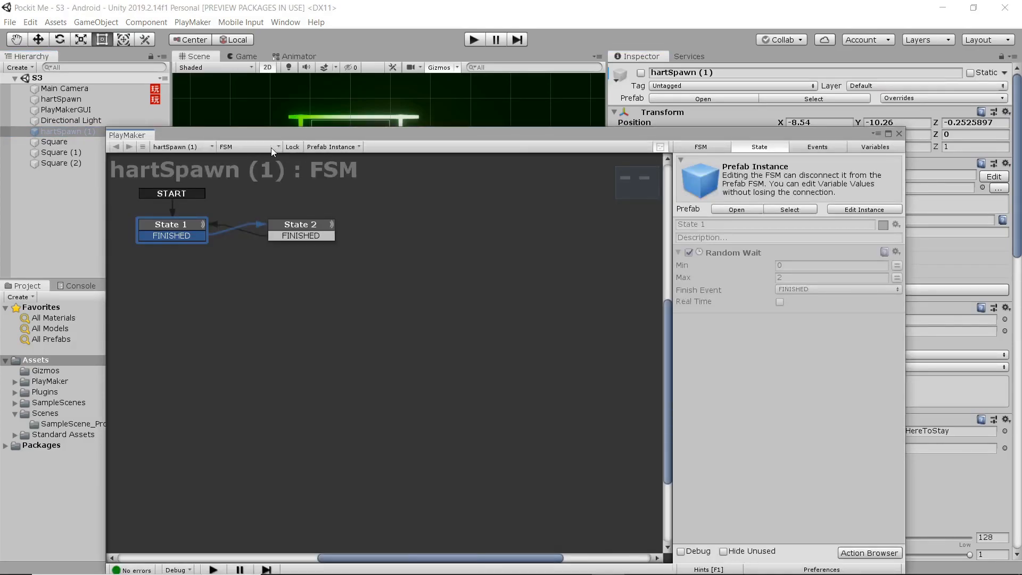
{"action": "left_click", "coordinate": [273, 147]}
{"action": "left_click", "coordinate": [297, 180]}
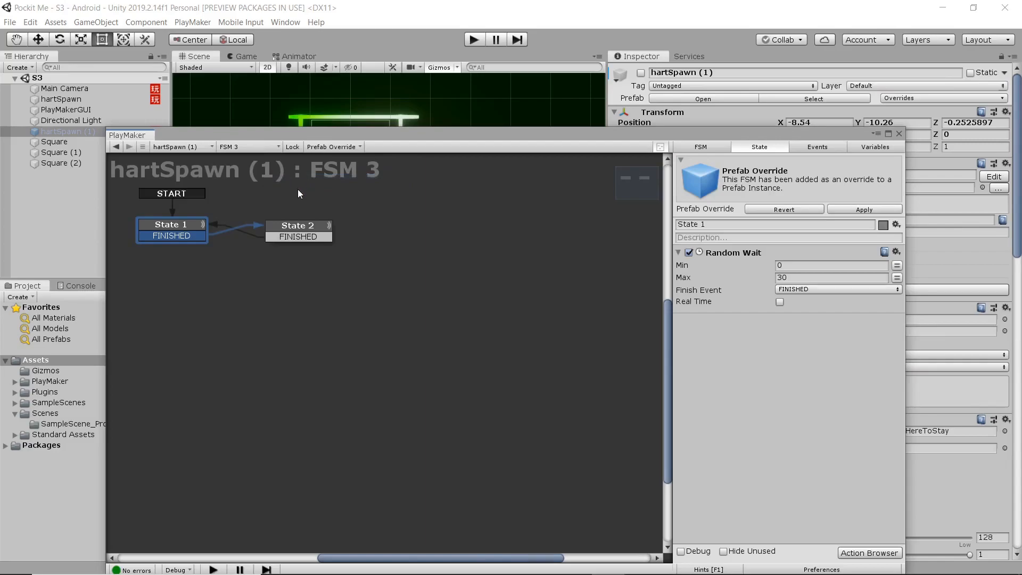
{"action": "left_click", "coordinate": [308, 230]}
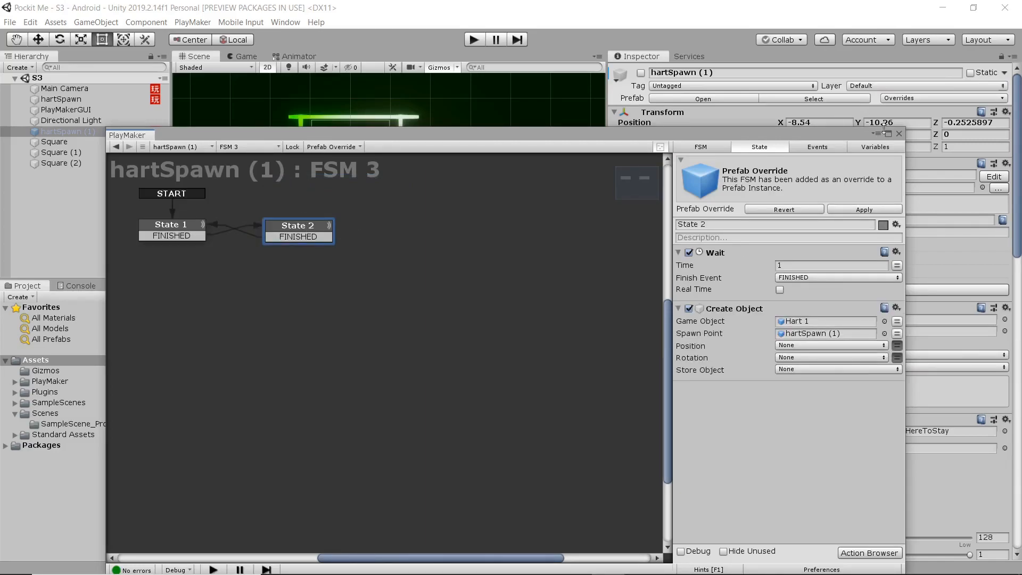
Switch hartSpawn (1) to FSM 2 and examine the audio action in State 2.
{"action": "left_click", "coordinate": [245, 146]}
{"action": "left_click", "coordinate": [273, 164]}
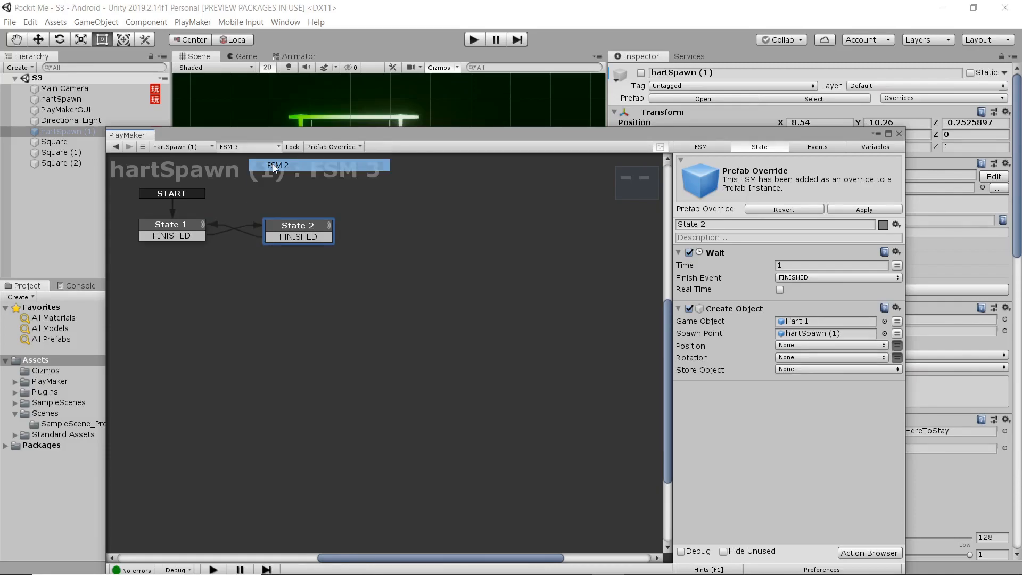
{"action": "left_click", "coordinate": [298, 233]}
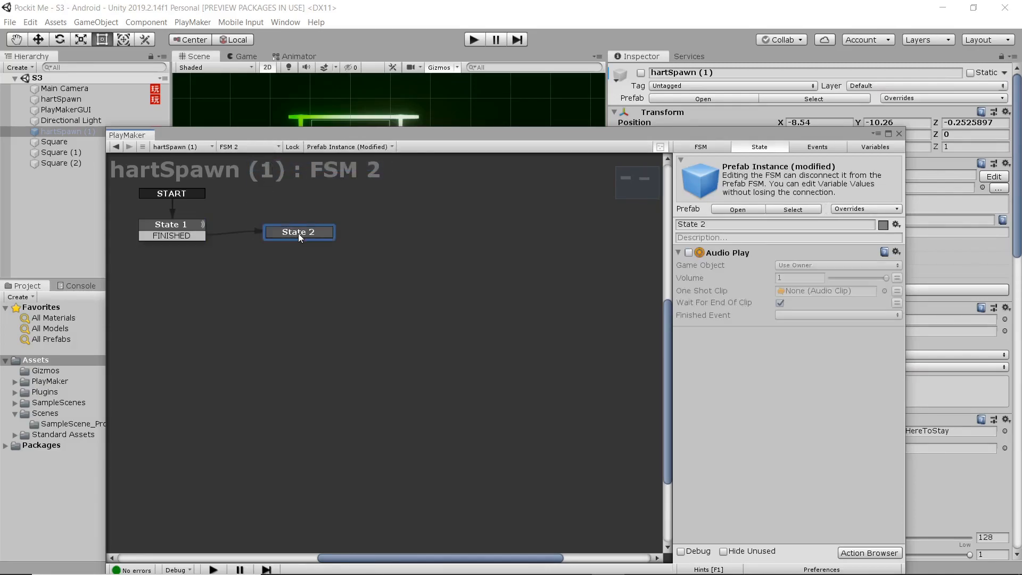
Open the Main Camera's PlayMaker FSM and examine the Wait action in State 1 and the Load Level action in State 2.
{"action": "left_click", "coordinate": [899, 134]}
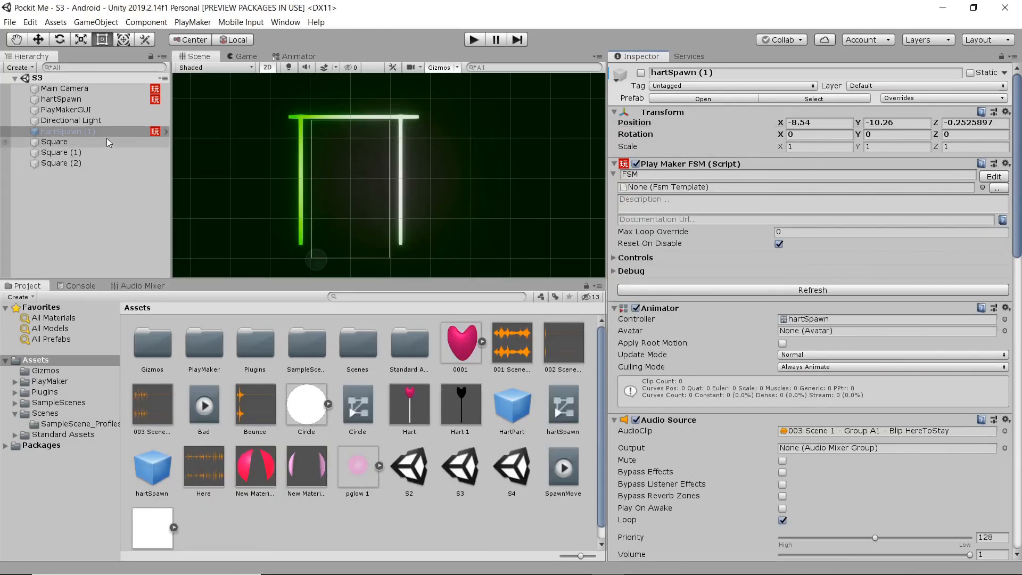
{"action": "left_click", "coordinate": [93, 88]}
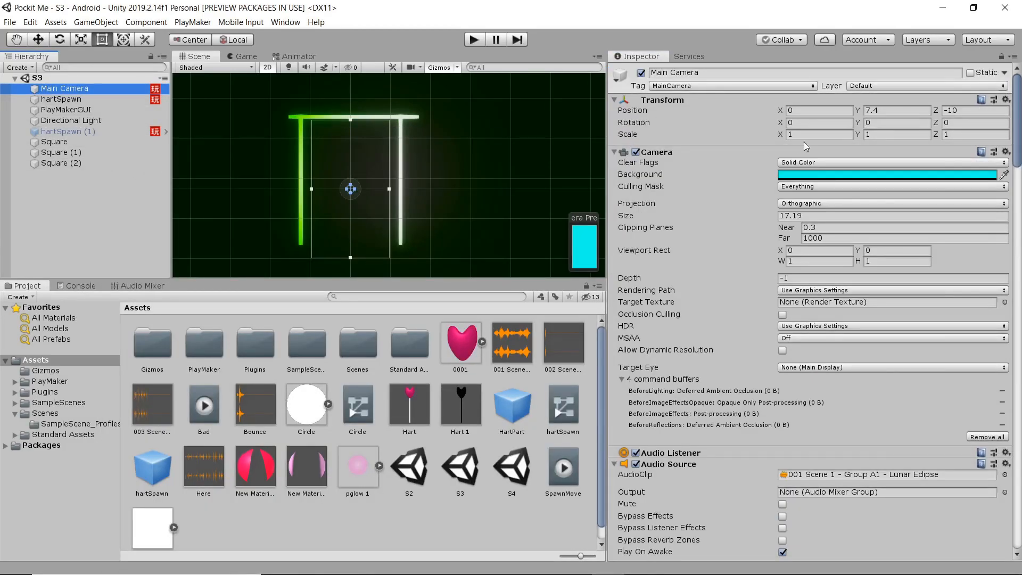
{"action": "scroll", "coordinate": [863, 334], "scroll_direction": "down", "scroll_amount": 15}
{"action": "scroll", "coordinate": [876, 337], "scroll_direction": "down", "scroll_amount": 20}
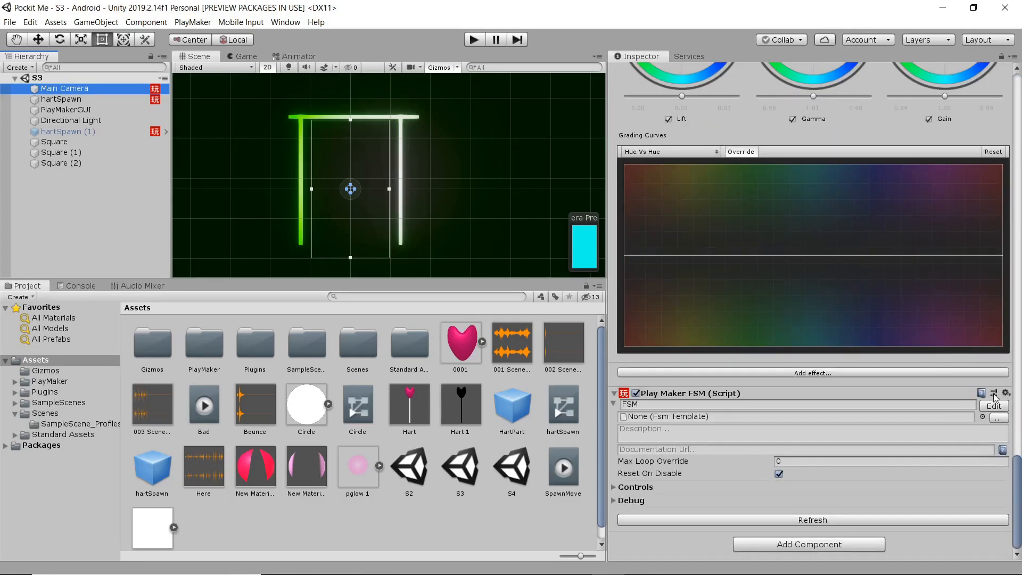
{"action": "left_click", "coordinate": [995, 406]}
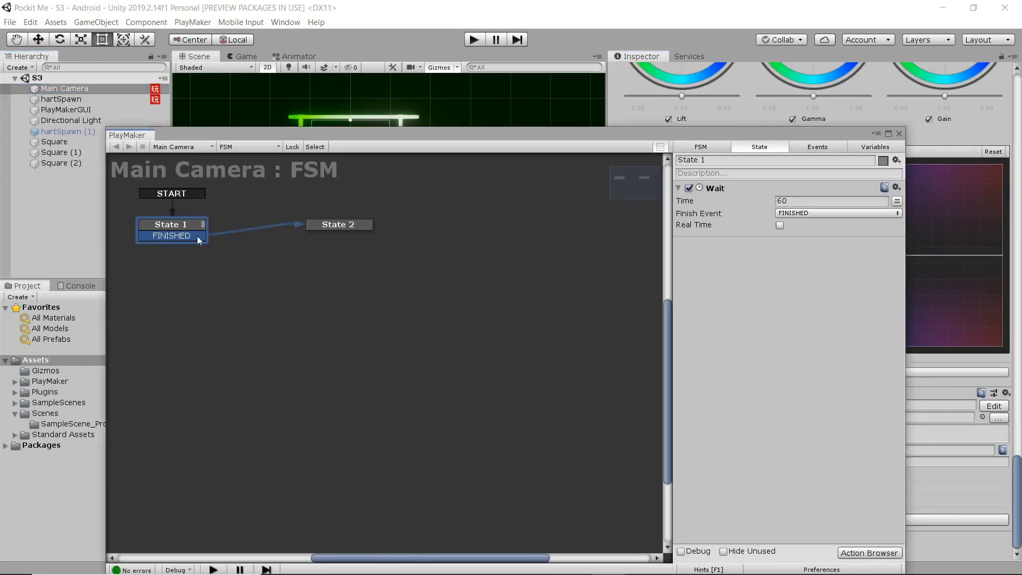
{"action": "left_click", "coordinate": [359, 226]}
{"action": "left_click", "coordinate": [178, 233]}
{"action": "left_click", "coordinate": [338, 224]}
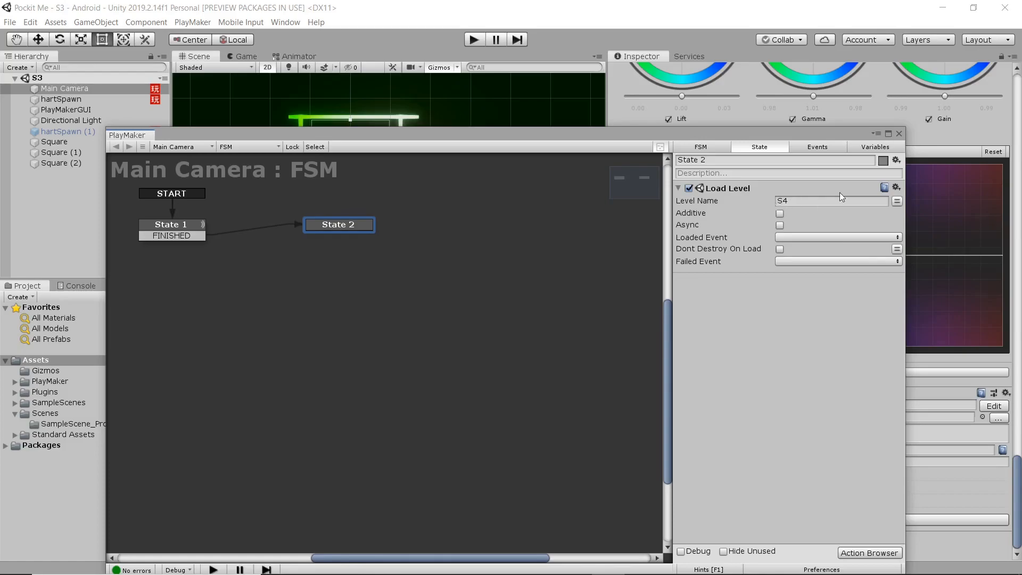
{"action": "left_click", "coordinate": [899, 133]}
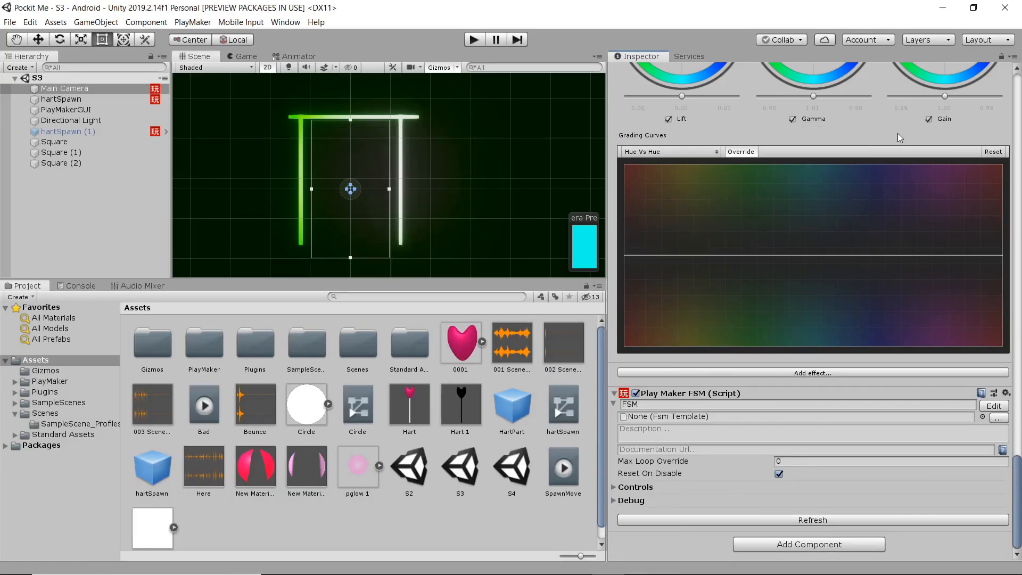
{"action": "scroll", "coordinate": [312, 162], "scroll_direction": "down", "scroll_amount": 2}
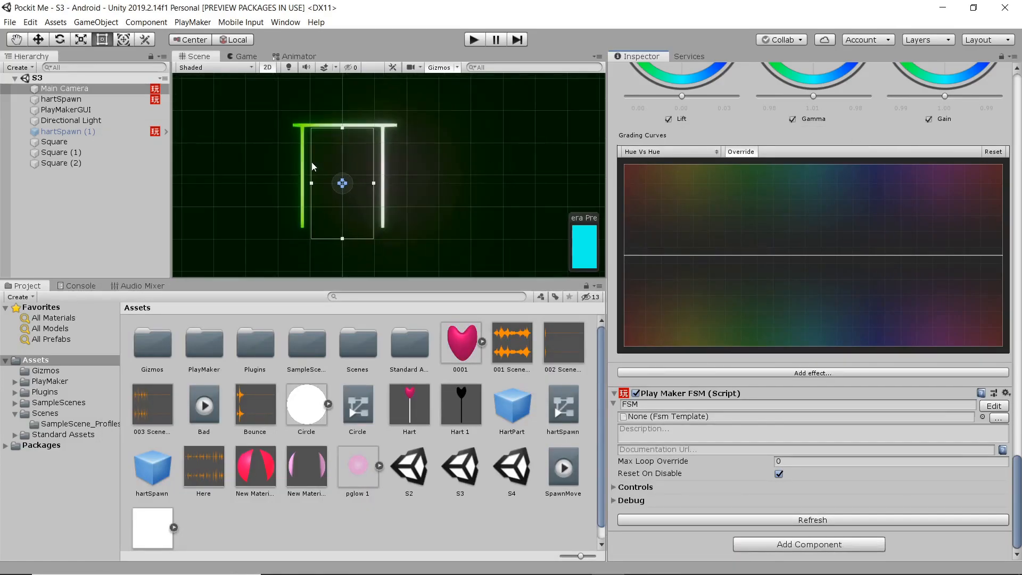
{"action": "scroll", "coordinate": [313, 181], "scroll_direction": "up", "scroll_amount": 2}
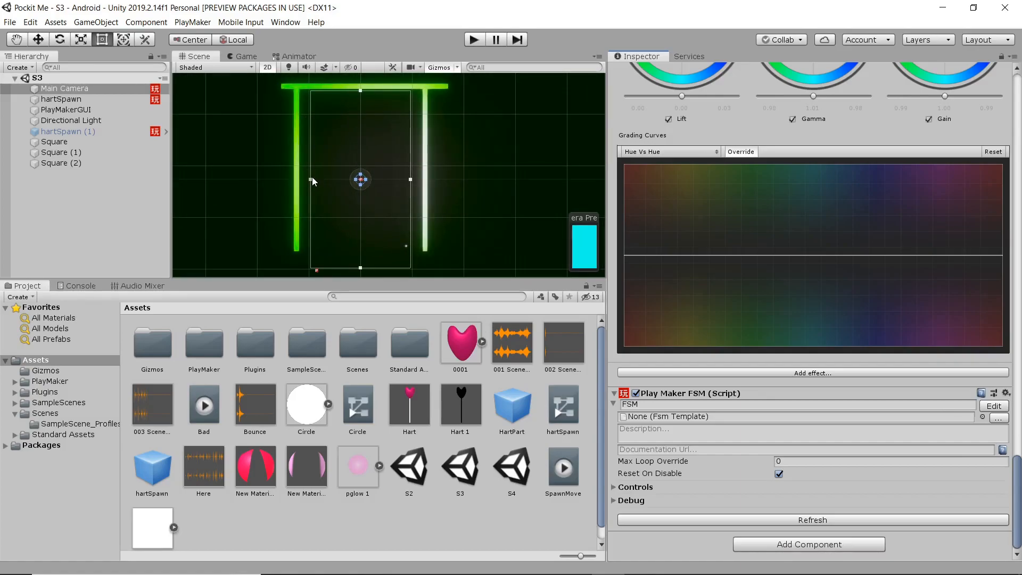
{"action": "mouse_move", "coordinate": [356, 176]}
{"action": "middle_mouse_down"}
{"action": "mouse_move", "coordinate": [390, 191]}
{"action": "mouse_move", "coordinate": [399, 160]}
{"action": "mouse_move", "coordinate": [369, 174]}
{"action": "middle_mouse_up"}
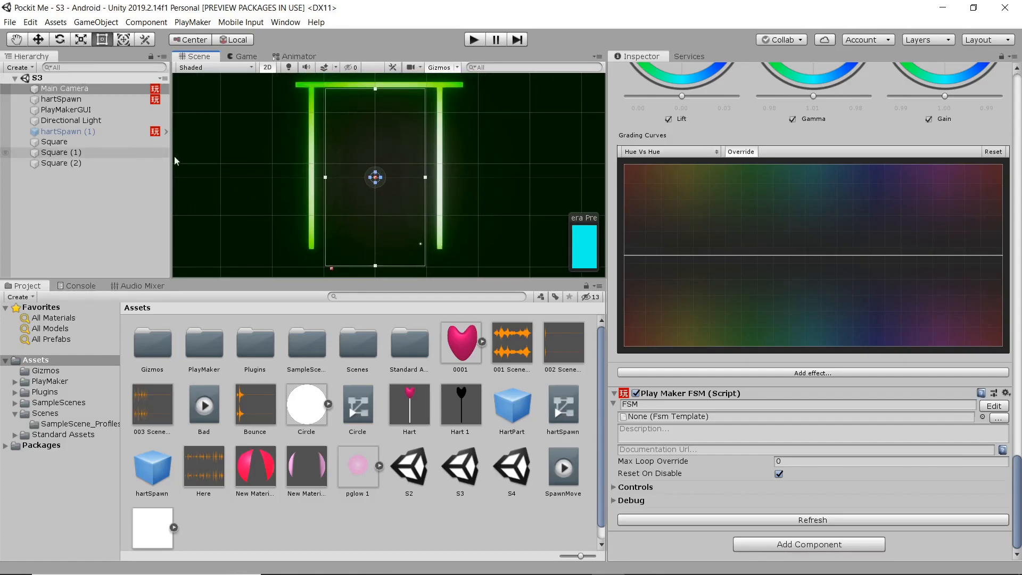
{"action": "scroll", "coordinate": [375, 233], "scroll_direction": "down", "scroll_amount": 2}
{"action": "scroll", "coordinate": [375, 234], "scroll_direction": "up", "scroll_amount": 3}
{"action": "scroll", "coordinate": [372, 210], "scroll_direction": "down", "scroll_amount": 1}
{"action": "scroll", "coordinate": [350, 200], "scroll_direction": "up", "scroll_amount": 1}
{"action": "middle_click_drag", "start_coordinate": [401, 145], "coordinate": [376, 143]}
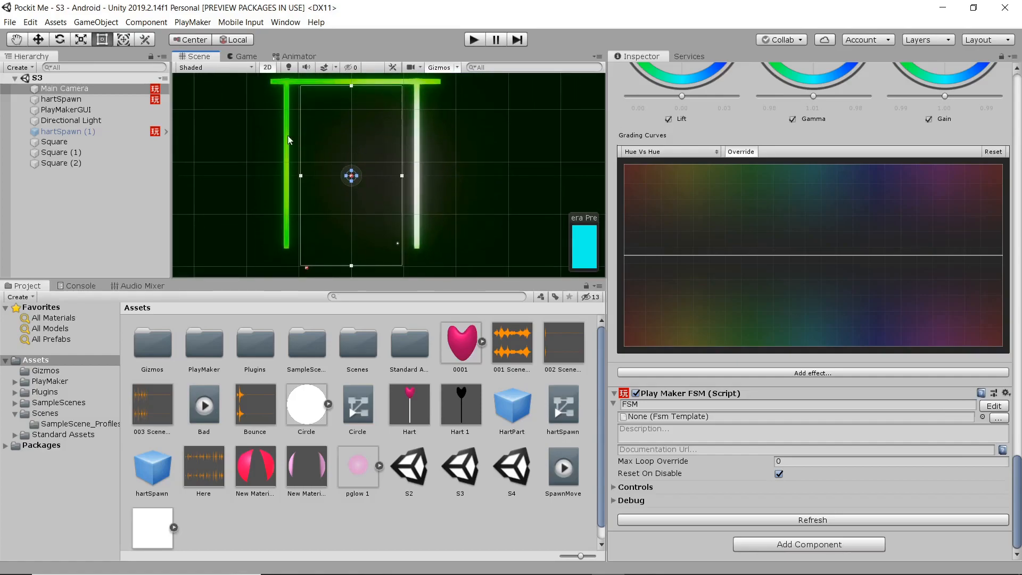